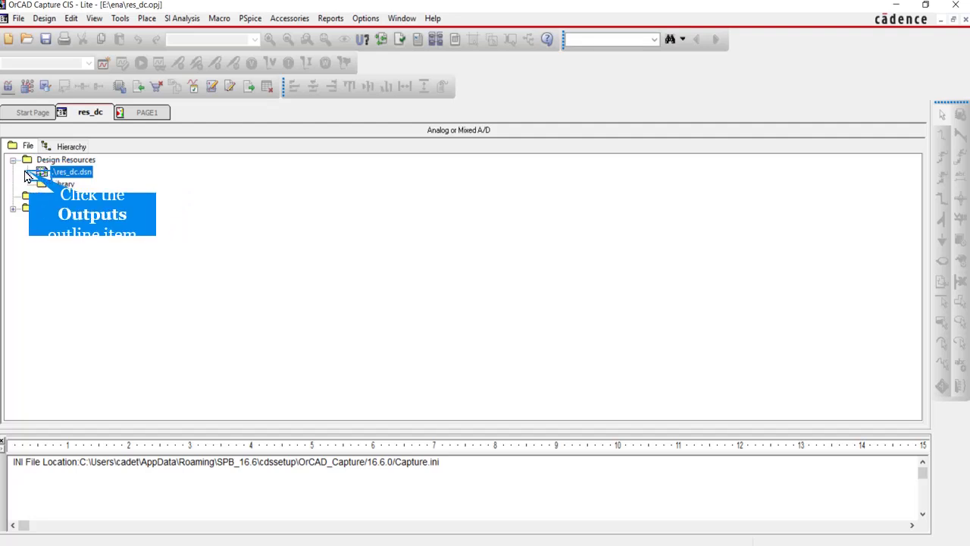
# - Open PAGE1 of SCHEMATIC1 in the res_dc.dsn design and start placing a part
pyautogui.click(28, 173)
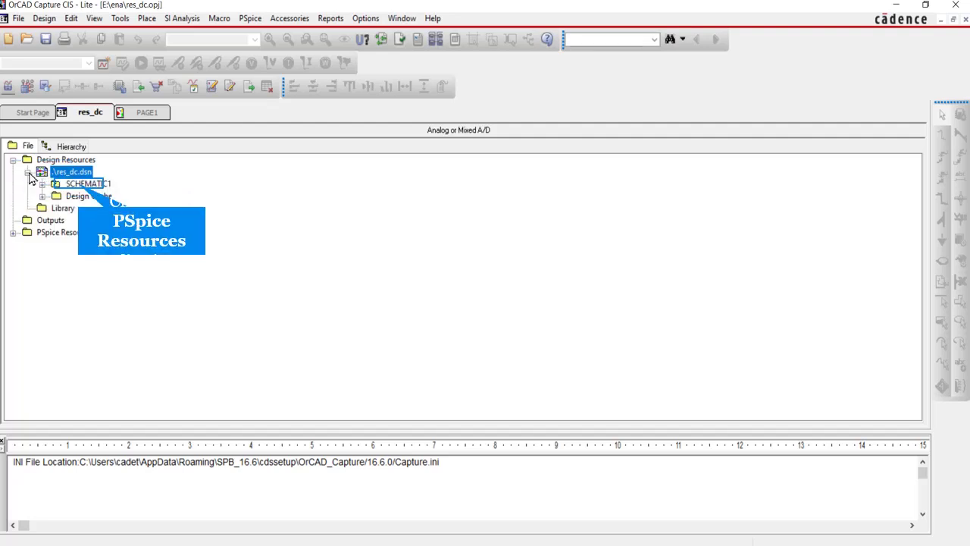
pyautogui.doubleClick(80, 188)
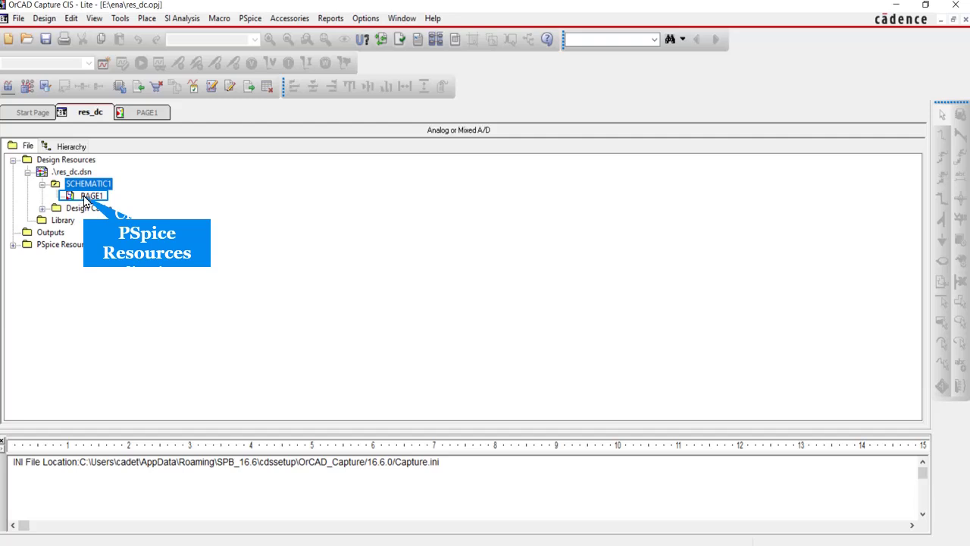
pyautogui.click(85, 199)
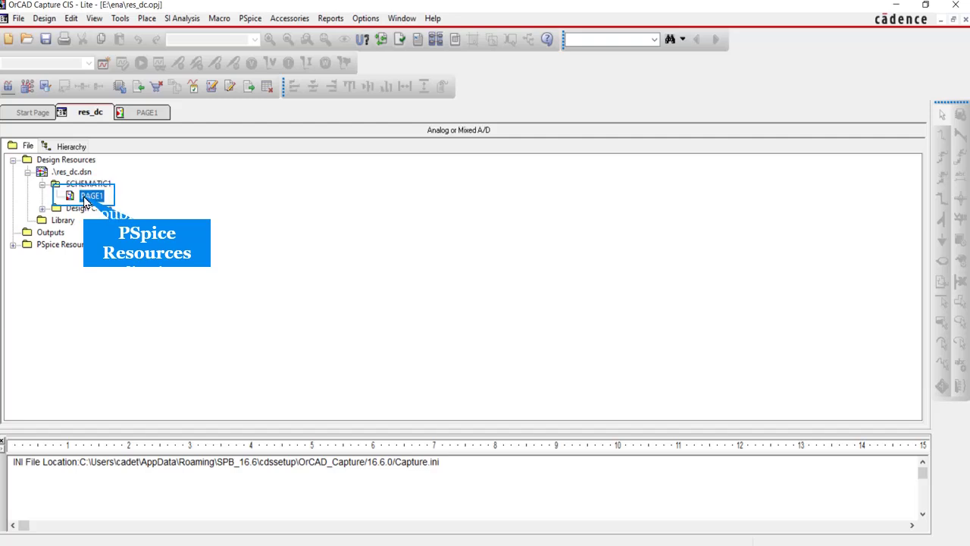
pyautogui.doubleClick(86, 199)
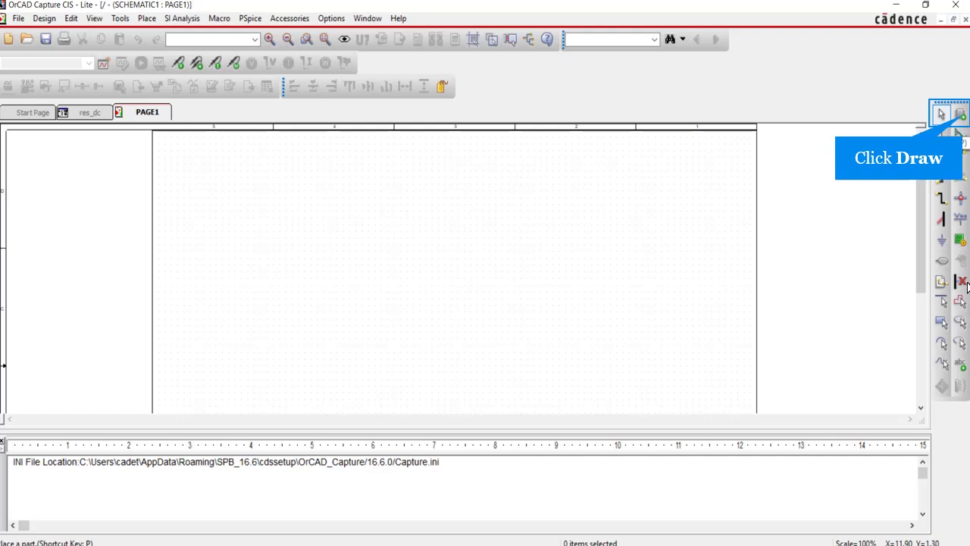
pyautogui.click(962, 115)
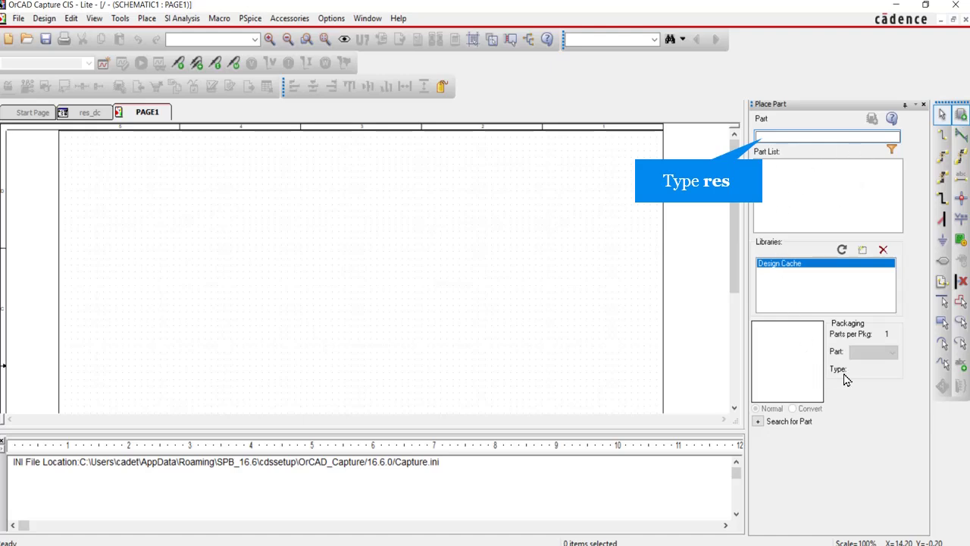
pyautogui.write('res')
pyautogui.press('BackSpace')
pyautogui.press('BackSpace')
pyautogui.press('BackSpace')
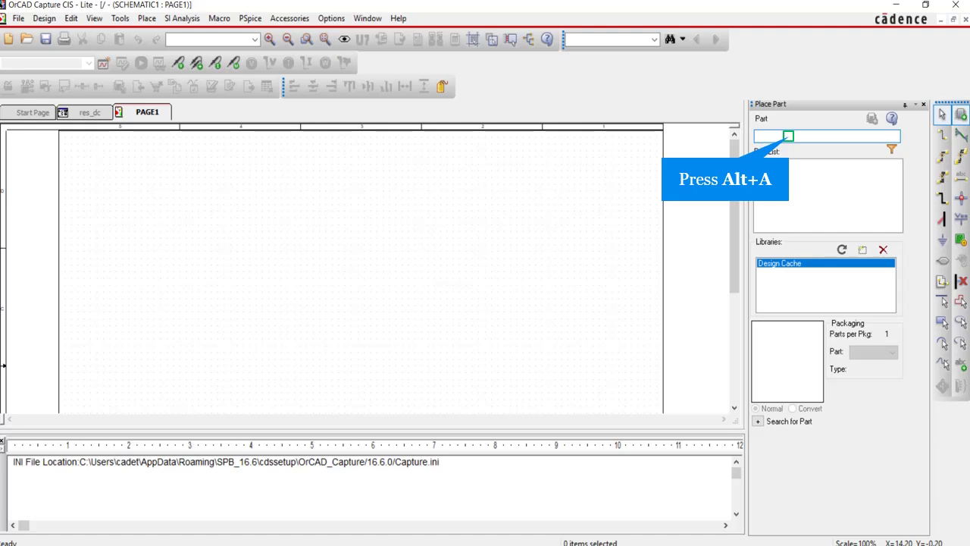
# - Add all Capture libraries from the pspice folder to the part libraries
pyautogui.hotkey('alt', 'a')
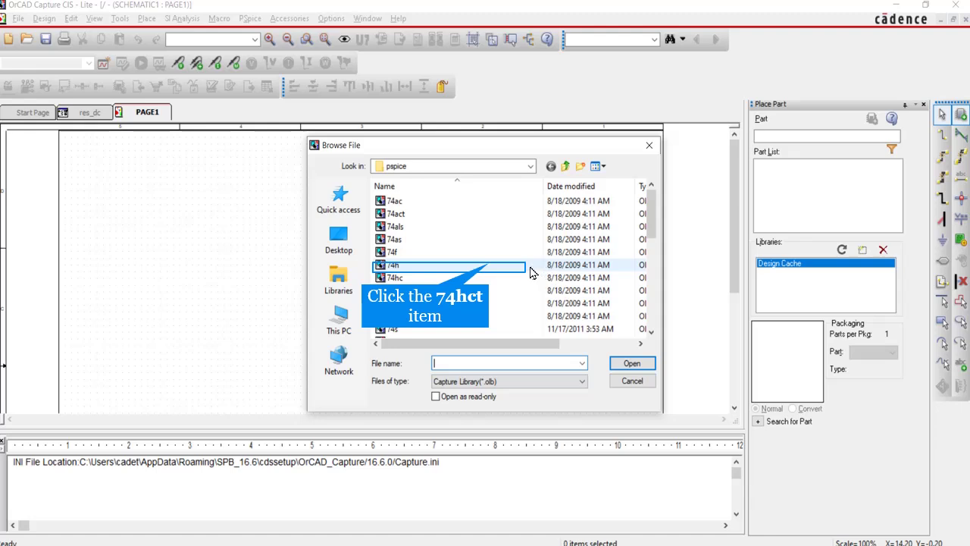
pyautogui.click(489, 266)
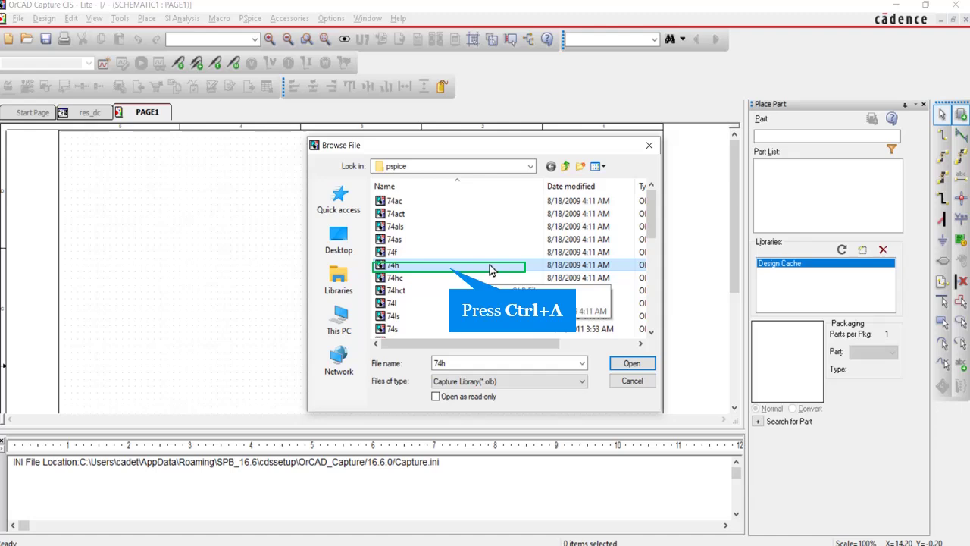
pyautogui.hotkey('ctrl', 'a')
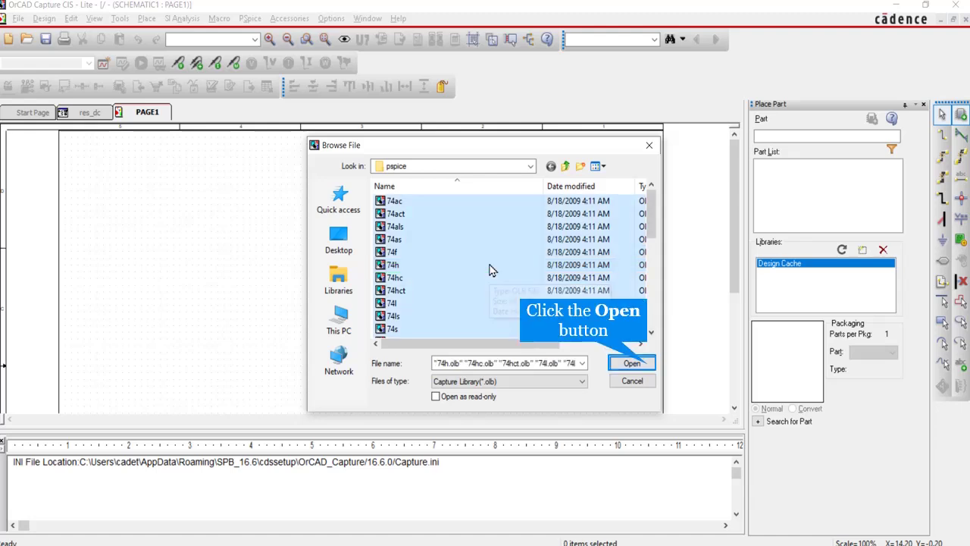
pyautogui.click(648, 366)
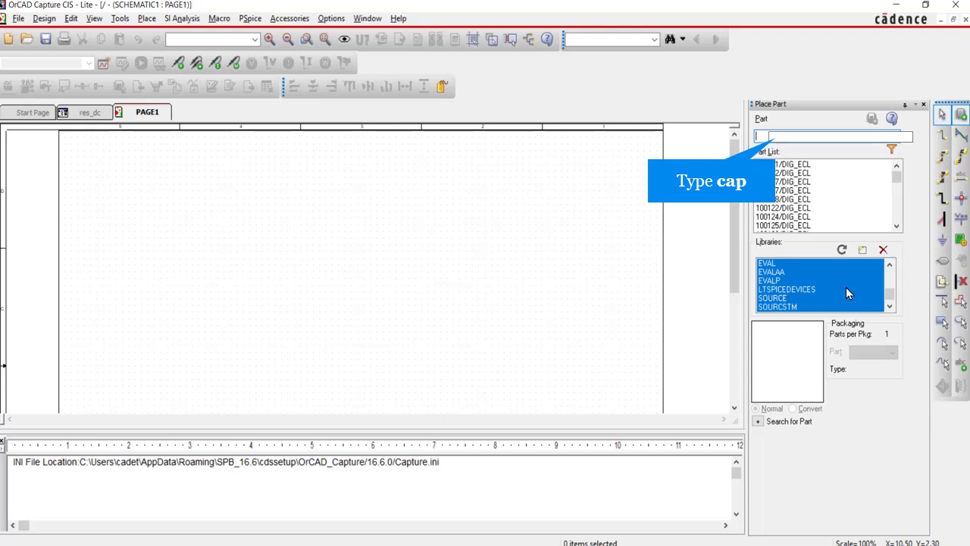
pyautogui.write('c')
pyautogui.write('a')
pyautogui.write('cap')
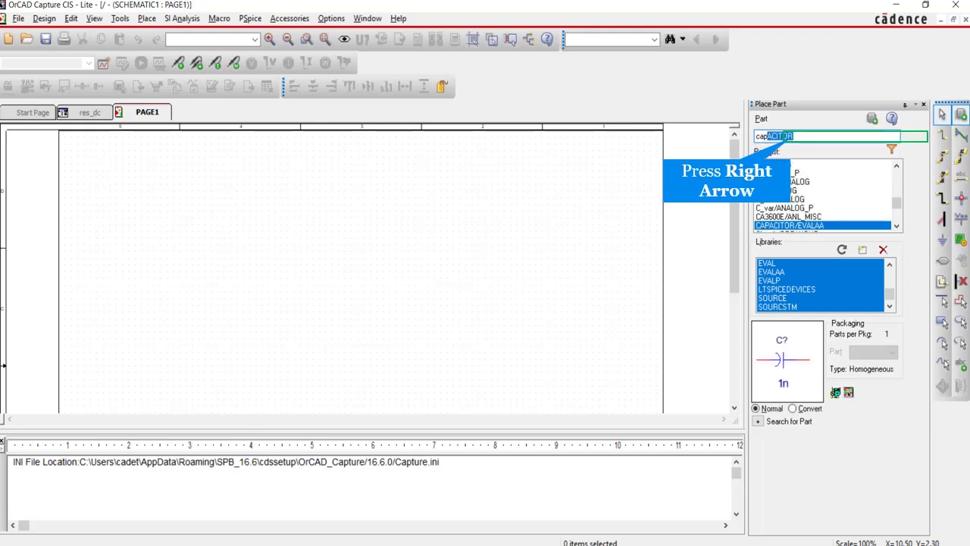
pyautogui.press('Right')
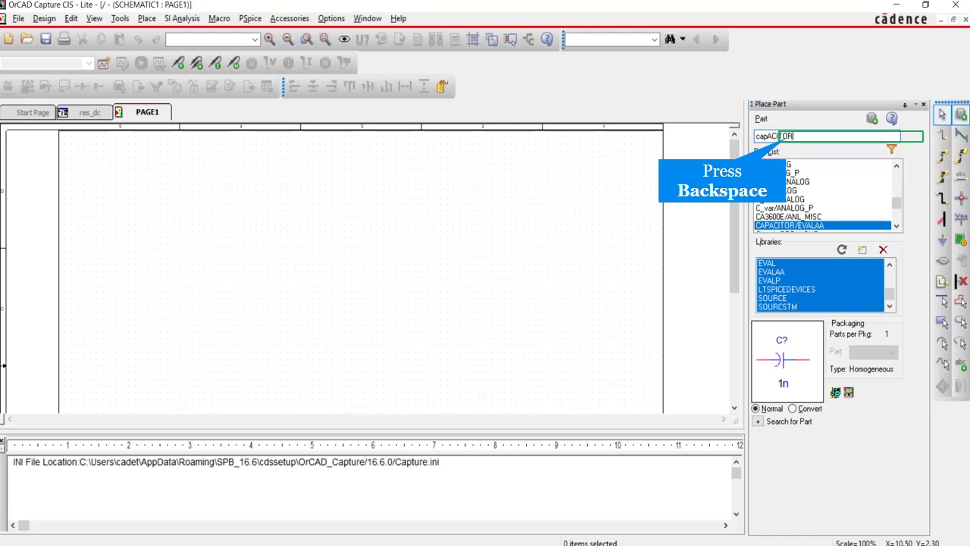
pyautogui.press('BackSpace')
pyautogui.press('BackSpace')
pyautogui.press('BackSpace')
pyautogui.press('BackSpace')
pyautogui.press('BackSpace')
pyautogui.press('BackSpace')
pyautogui.press('BackSpace')
pyautogui.press('BackSpace')
pyautogui.press('BackSpace')
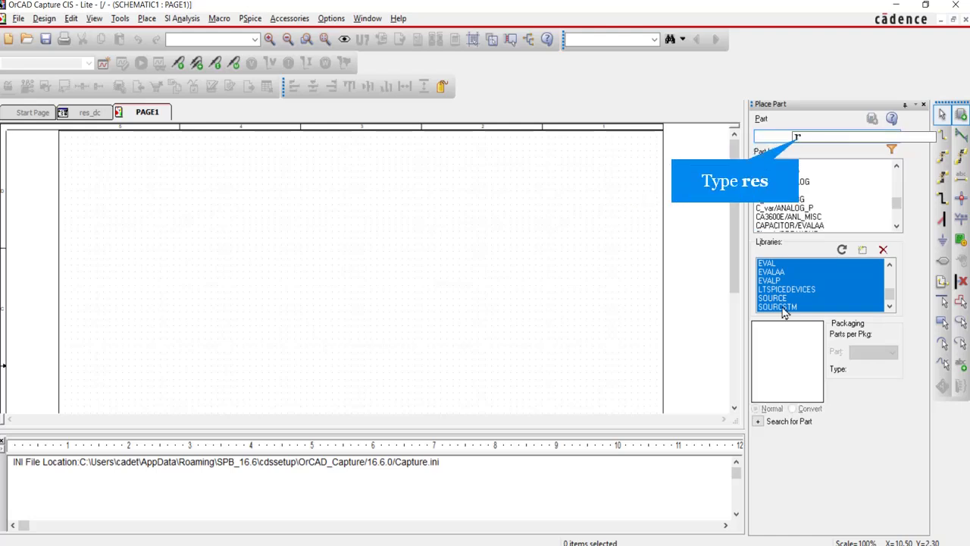
# - Find the RESISTOR part from the EVALAA library and place three horizontal resistors in a row across the upper part of the page
pyautogui.write('resISTOR')
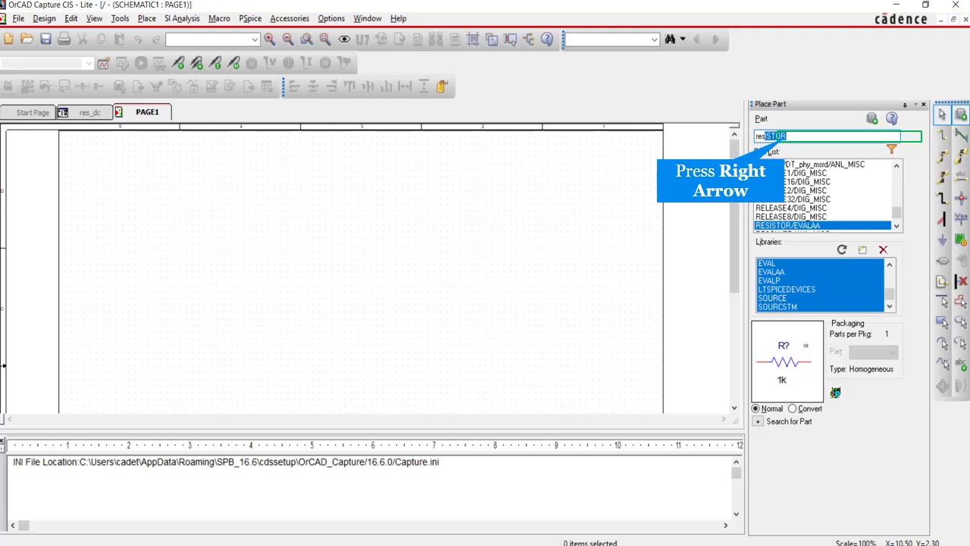
pyautogui.press('Right')
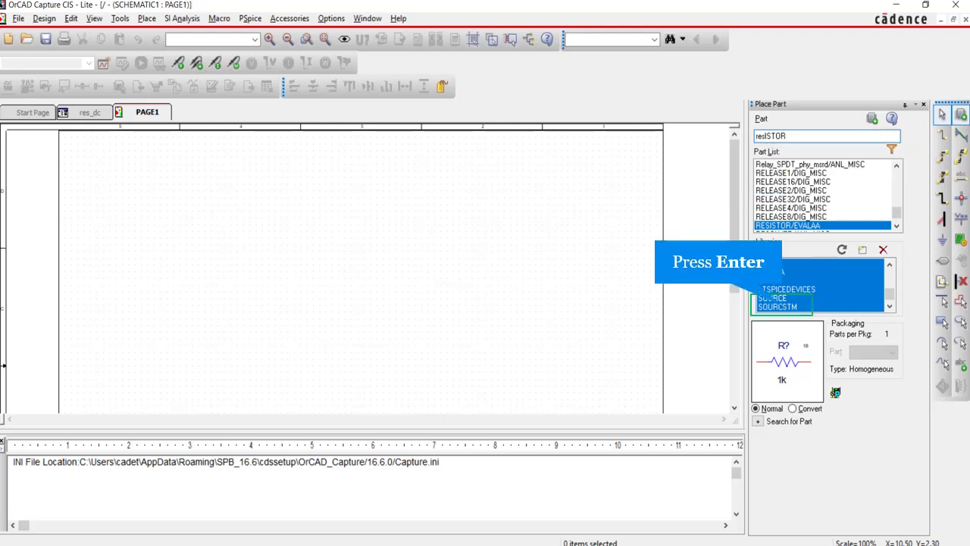
pyautogui.press('Return')
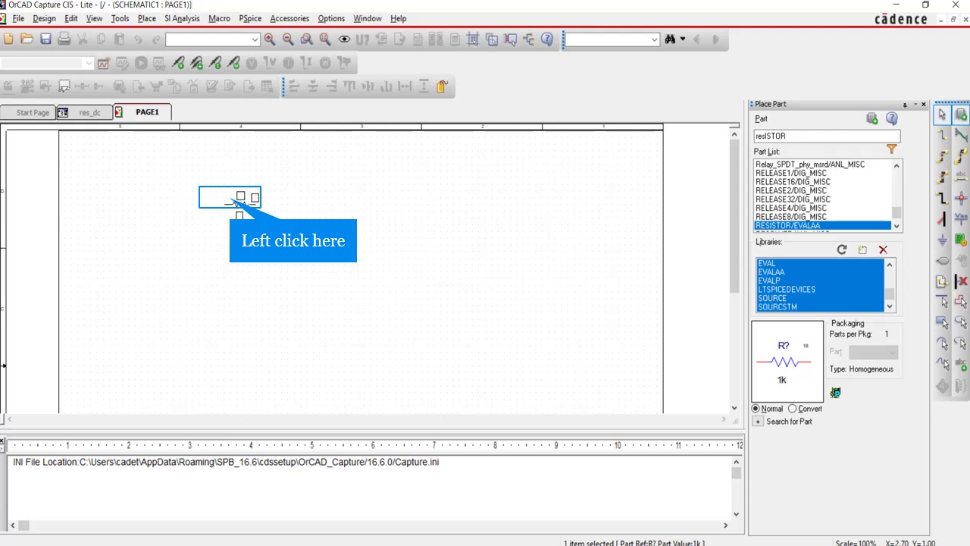
pyautogui.click(232, 205)
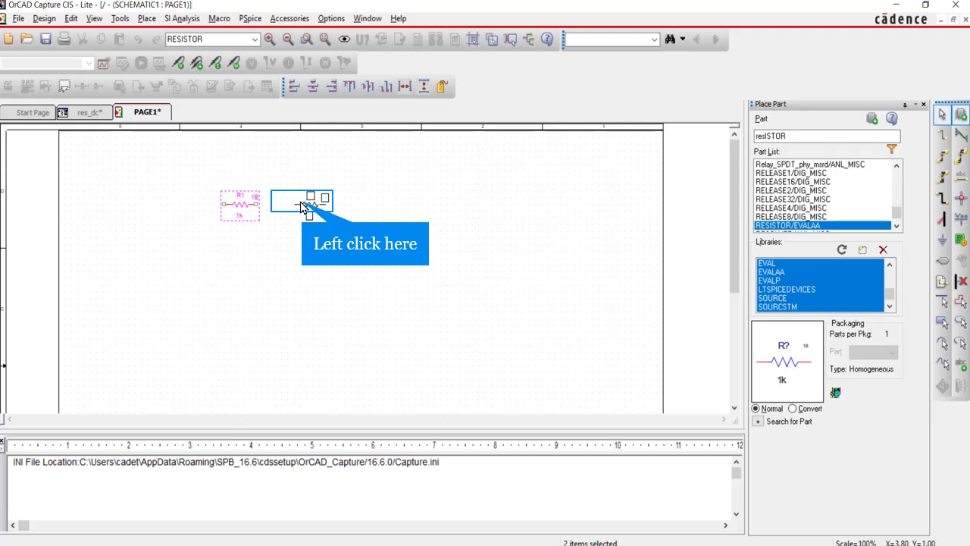
pyautogui.click(307, 207)
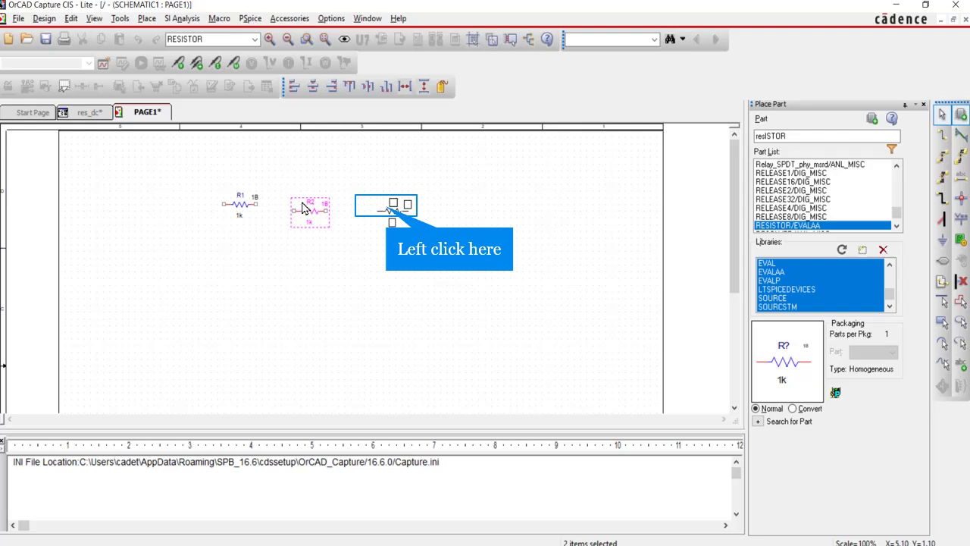
pyautogui.click(387, 210)
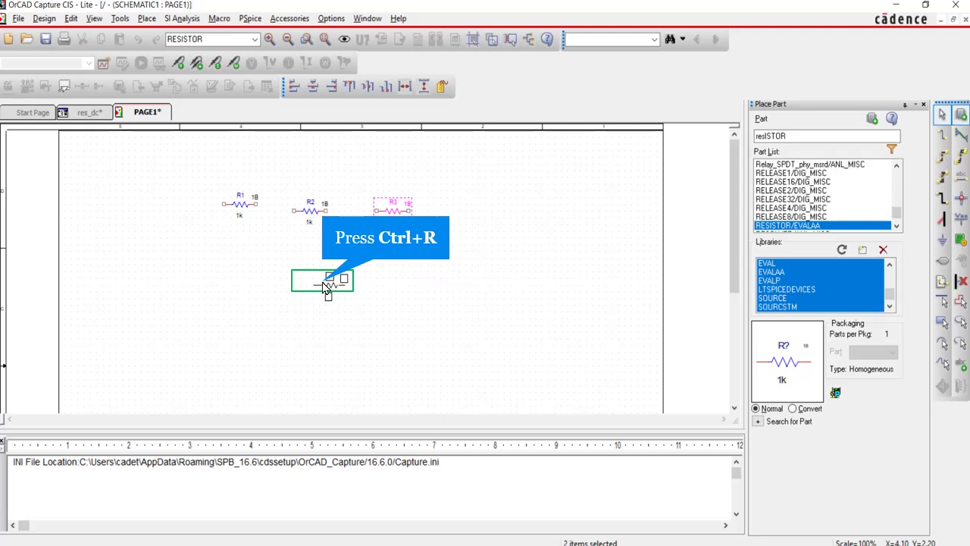
# - Rotate the resistor to vertical, place a fourth one below the row between R2 and R3, and end placement
pyautogui.hotkey('ctrl', 'r')
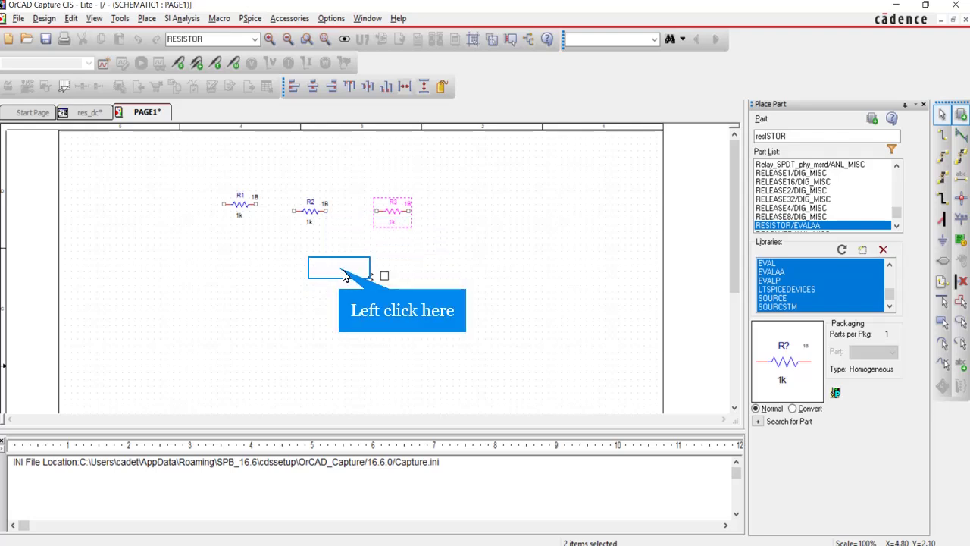
pyautogui.click(343, 271)
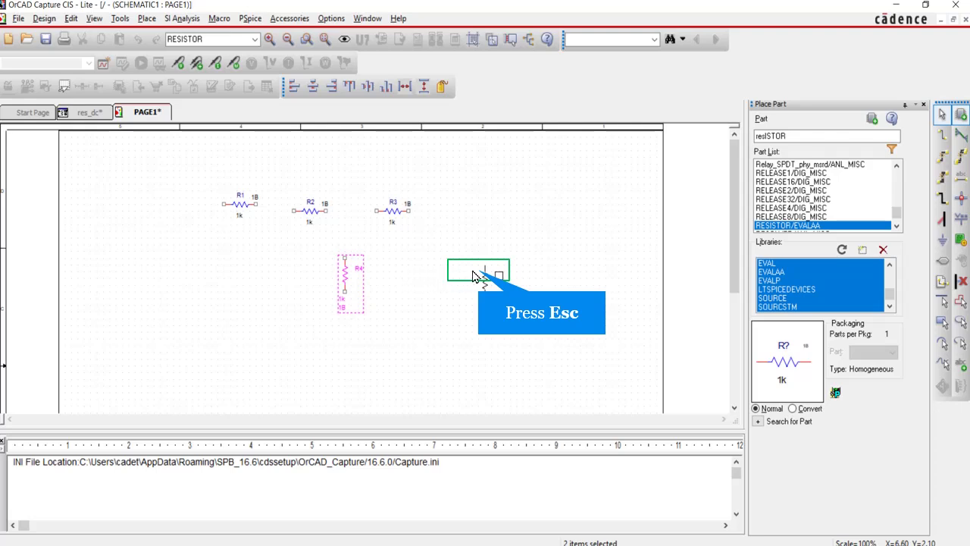
pyautogui.press('Escape')
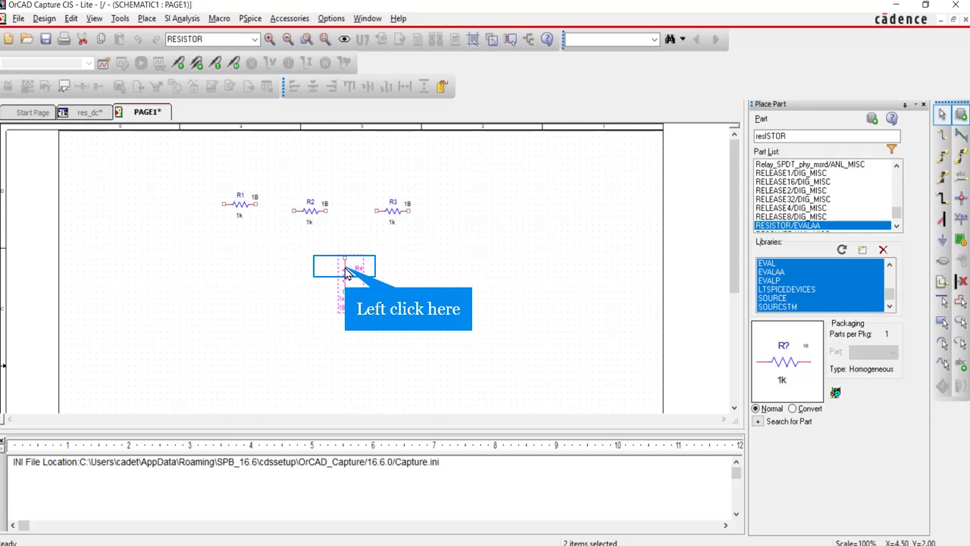
pyautogui.rightClick(347, 271)
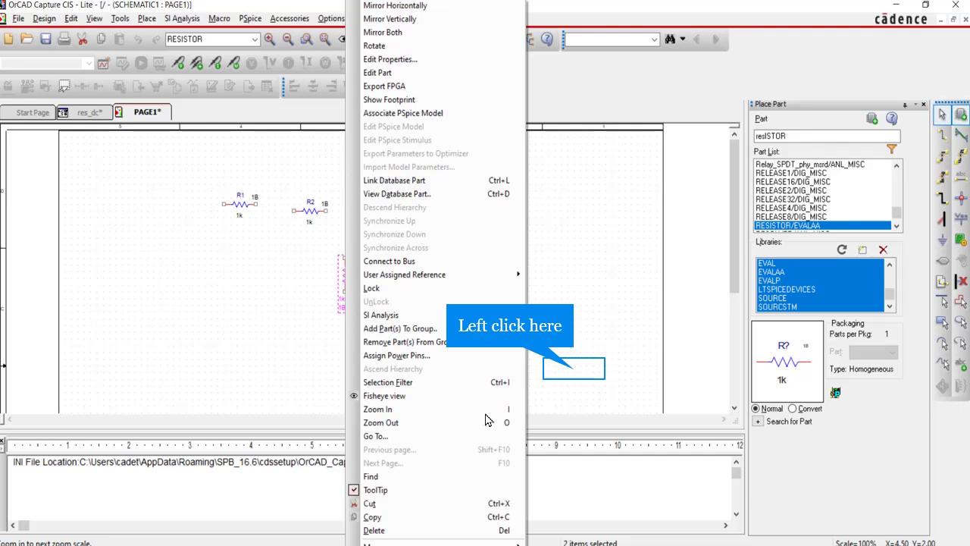
pyautogui.click(574, 372)
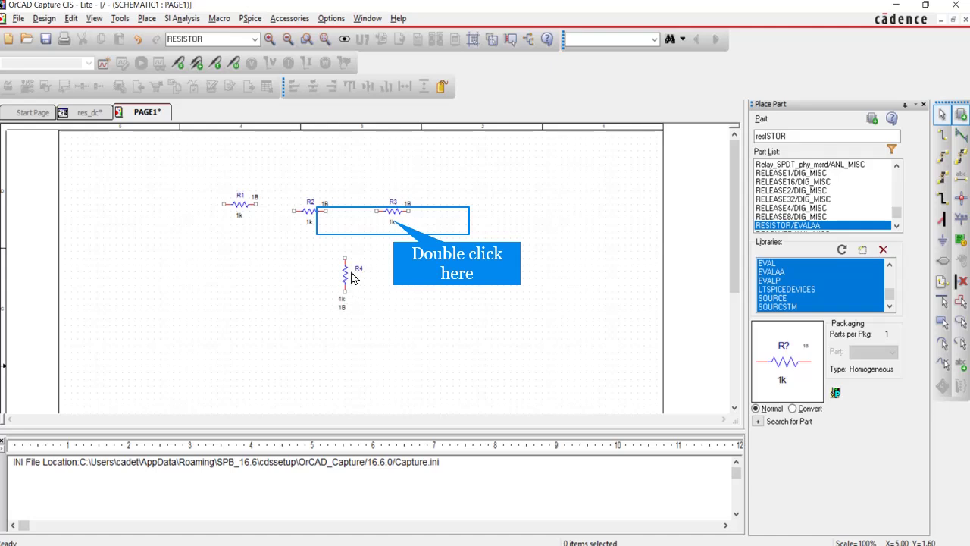
# - Set the value of resistor R3 to 100k
pyautogui.doubleClick(393, 223)
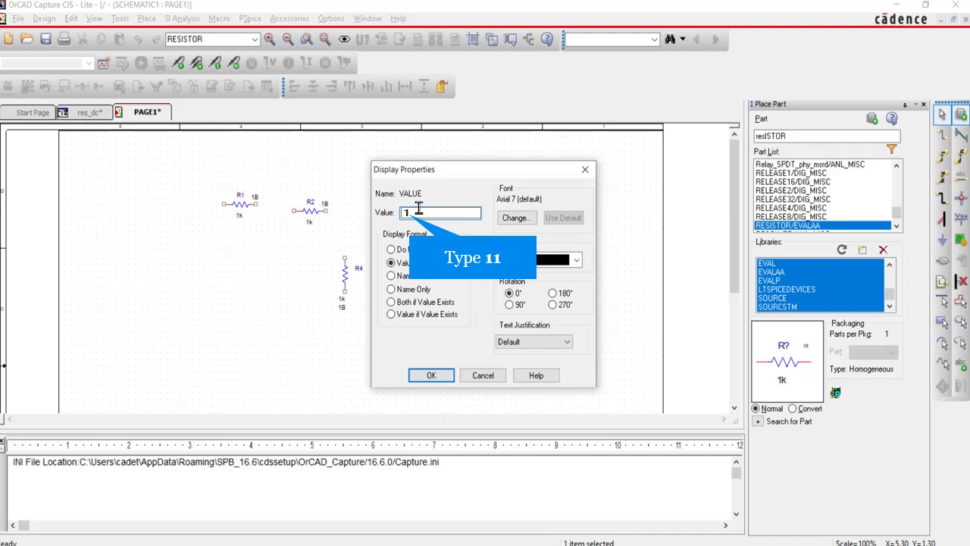
pyautogui.write('1')
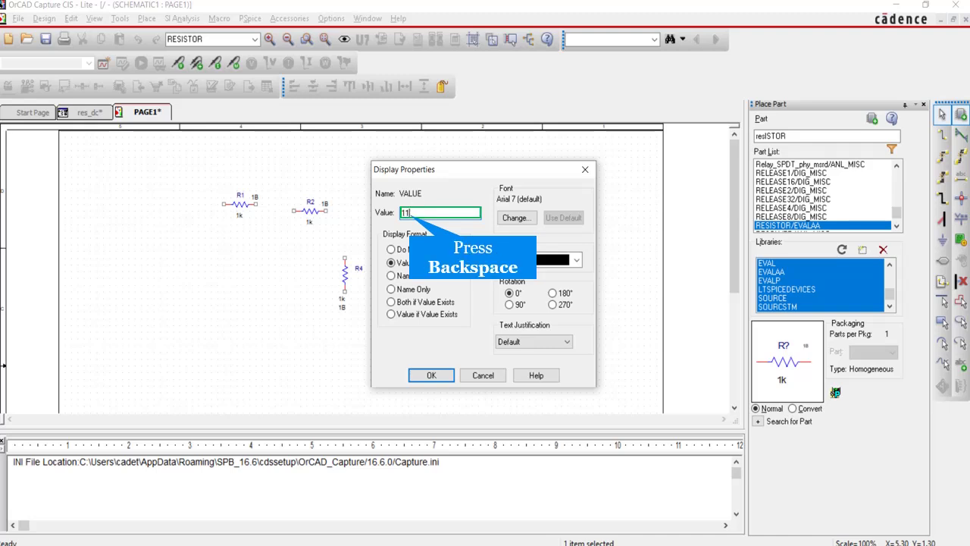
pyautogui.press('BackSpace')
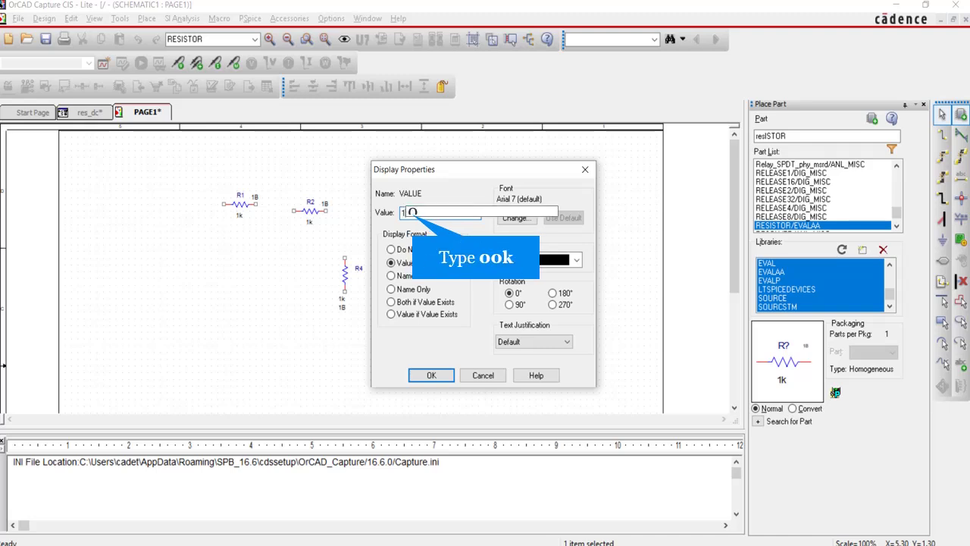
pyautogui.write('00k')
pyautogui.press('Return')
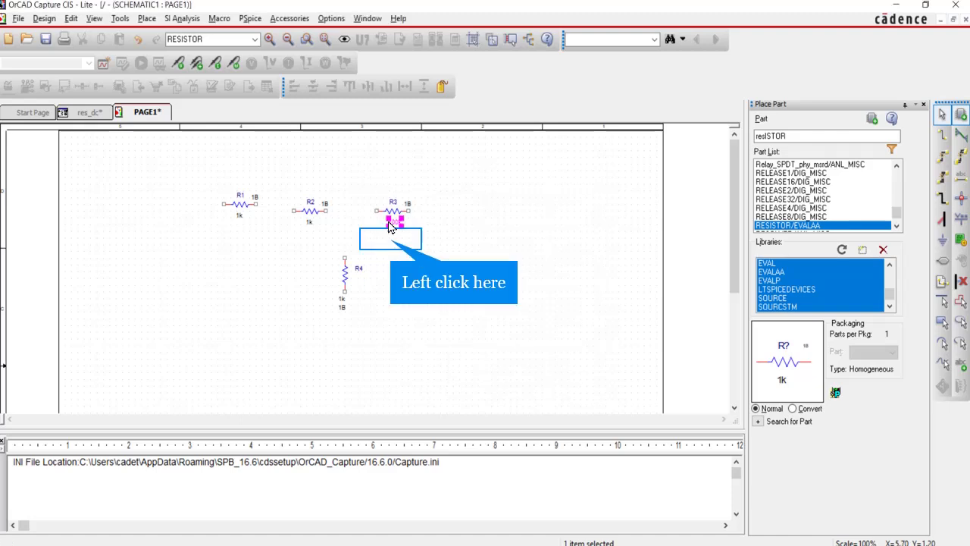
pyautogui.click(391, 245)
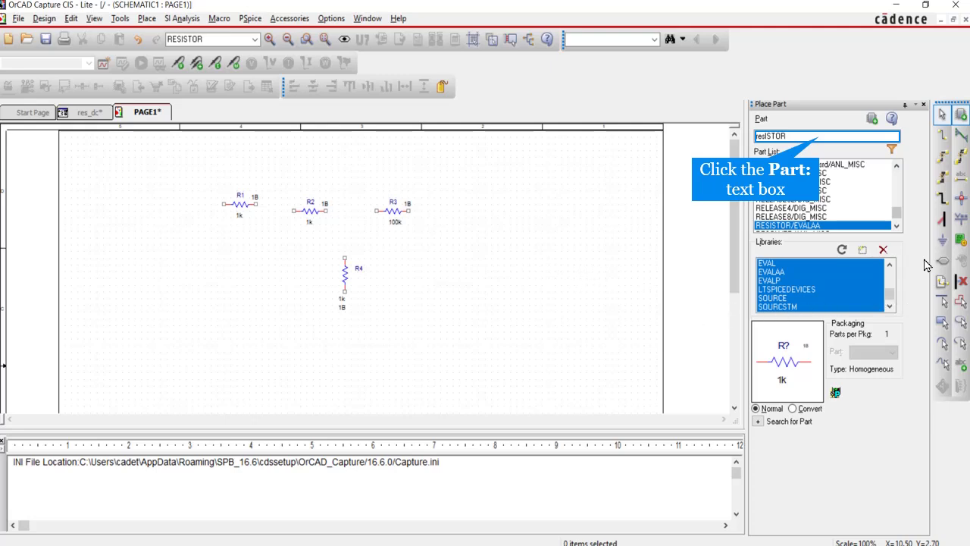
# - Find the VDC part in the SOURCE library and place one voltage source below and to the left of R1
pyautogui.click(817, 136)
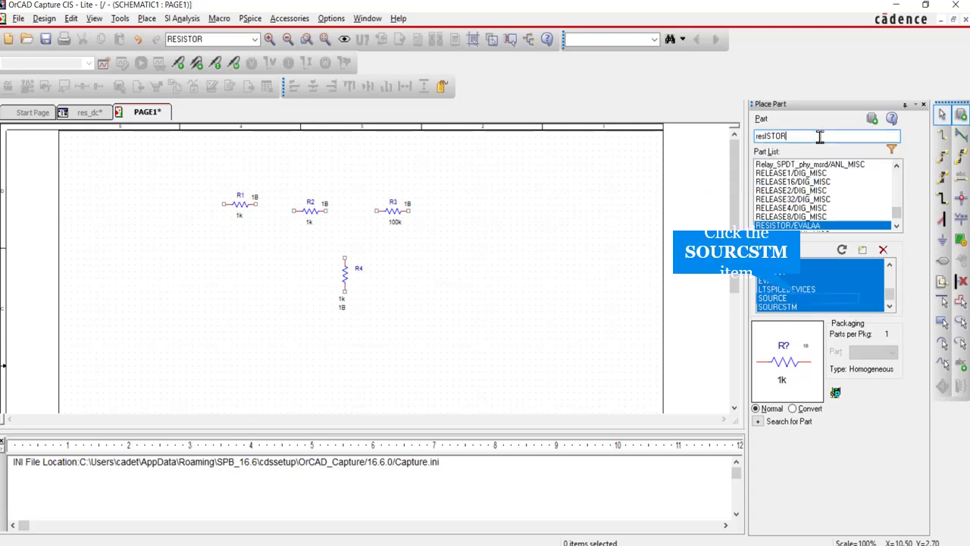
pyautogui.click(801, 299)
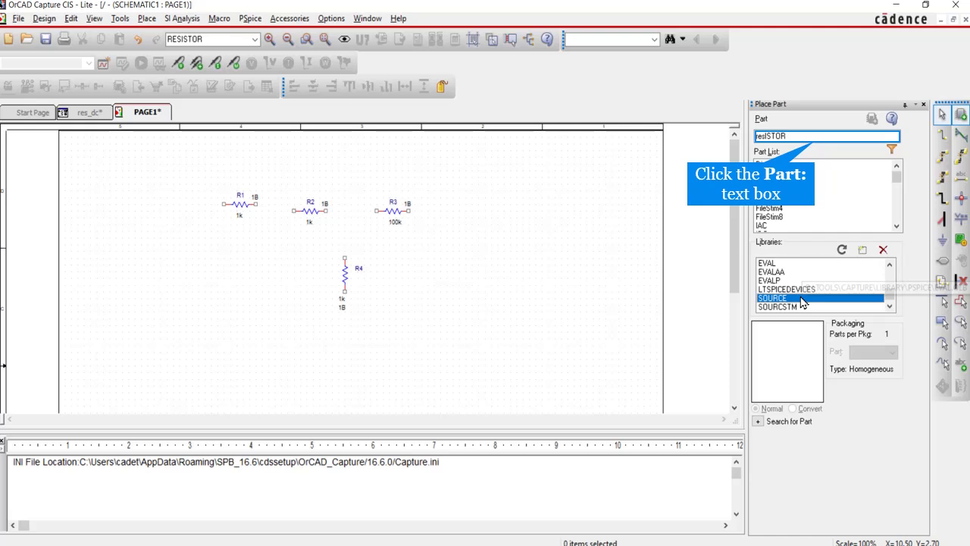
pyautogui.click(815, 137)
pyautogui.press('BackSpace')
pyautogui.press('BackSpace')
pyautogui.press('BackSpace')
pyautogui.press('BackSpace')
pyautogui.press('BackSpace')
pyautogui.press('BackSpace')
pyautogui.press('BackSpace')
pyautogui.press('BackSpace')
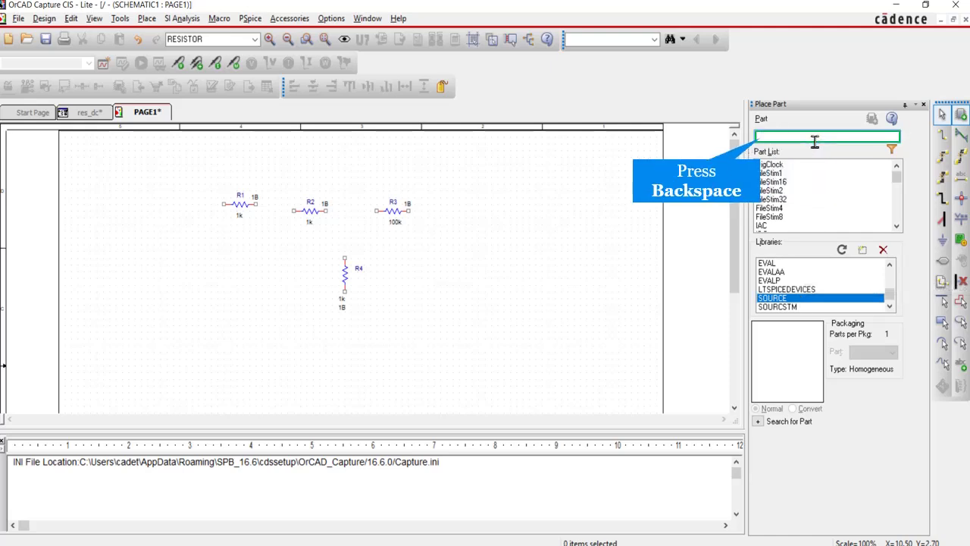
pyautogui.write('v')
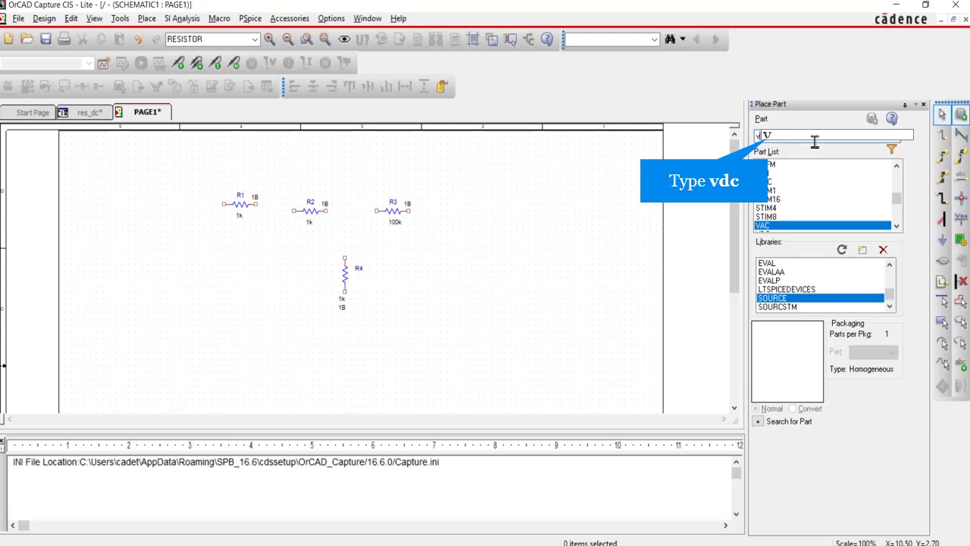
pyautogui.write('dc')
pyautogui.doubleClick(815, 225)
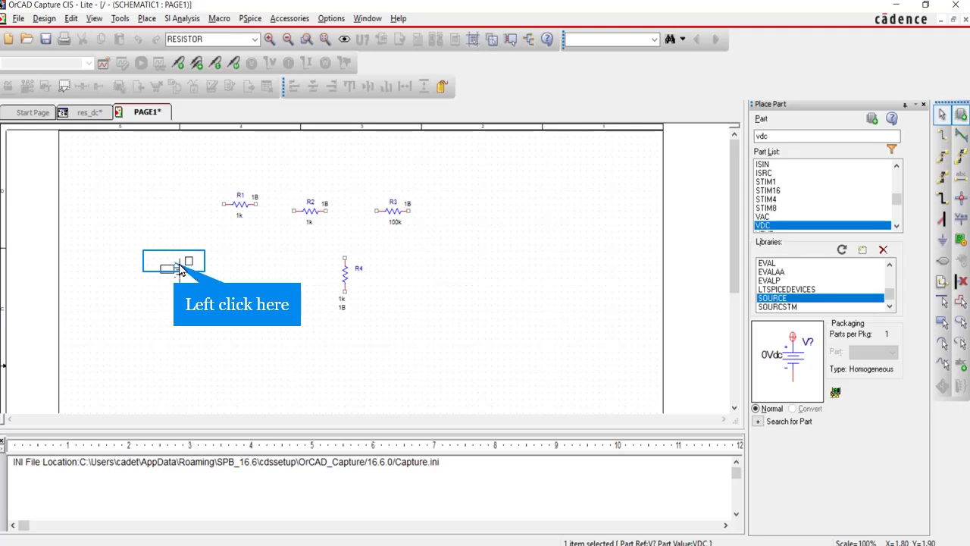
pyautogui.click(175, 267)
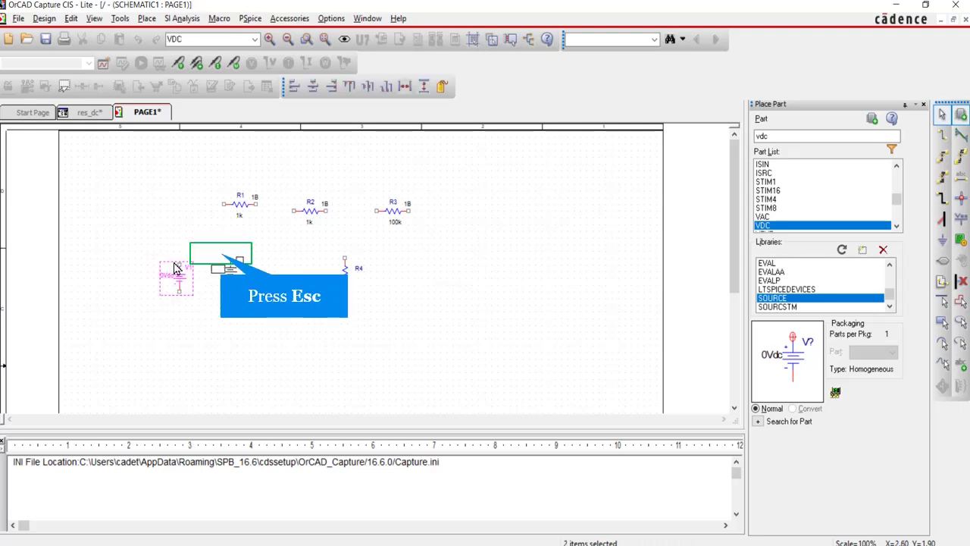
# - End part placement and wire V1's positive terminal to R1, R1 to R2, and R2 to R3 in series
pyautogui.press('Escape')
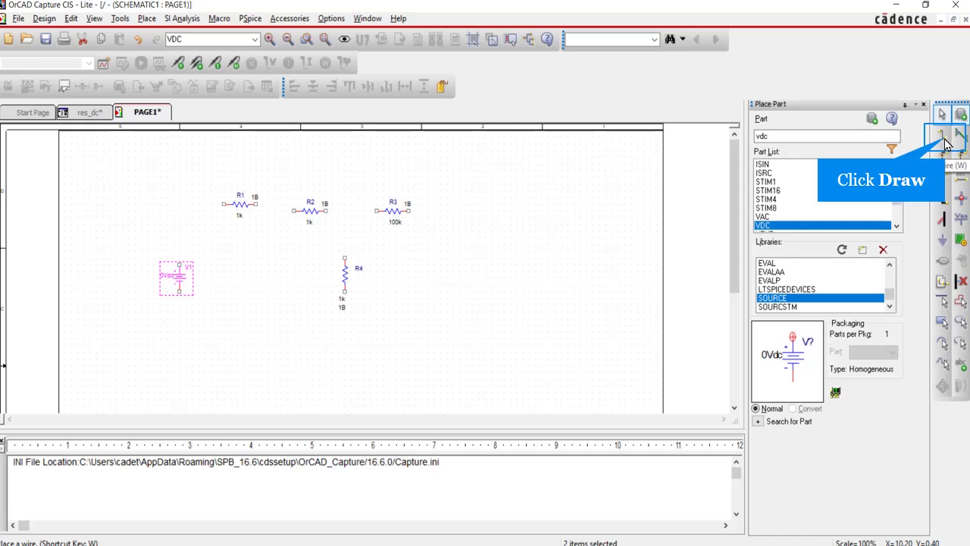
pyautogui.click(945, 140)
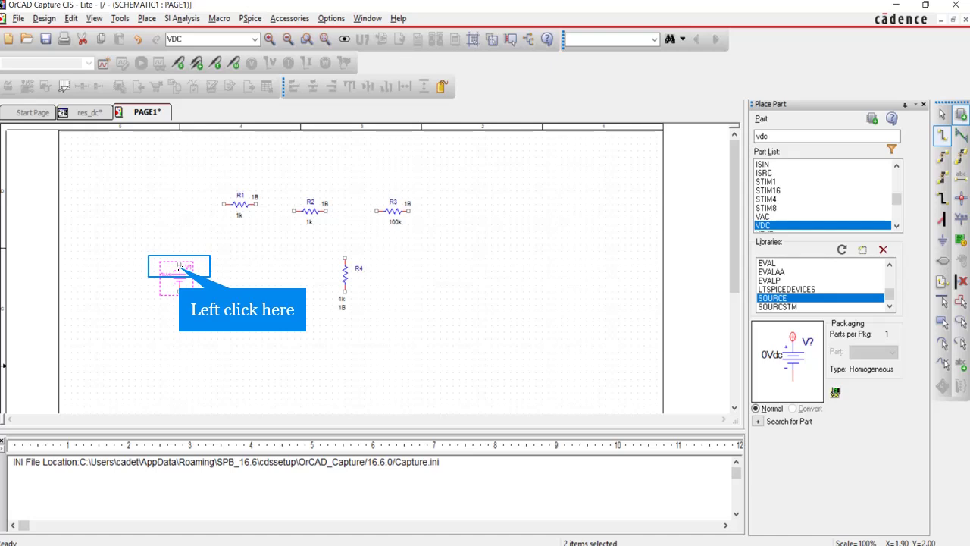
pyautogui.click(178, 267)
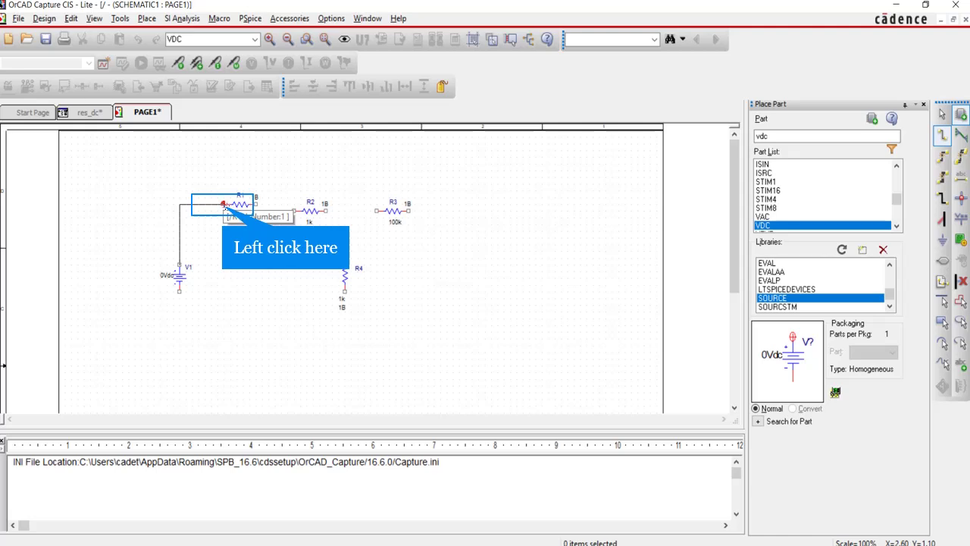
pyautogui.click(224, 204)
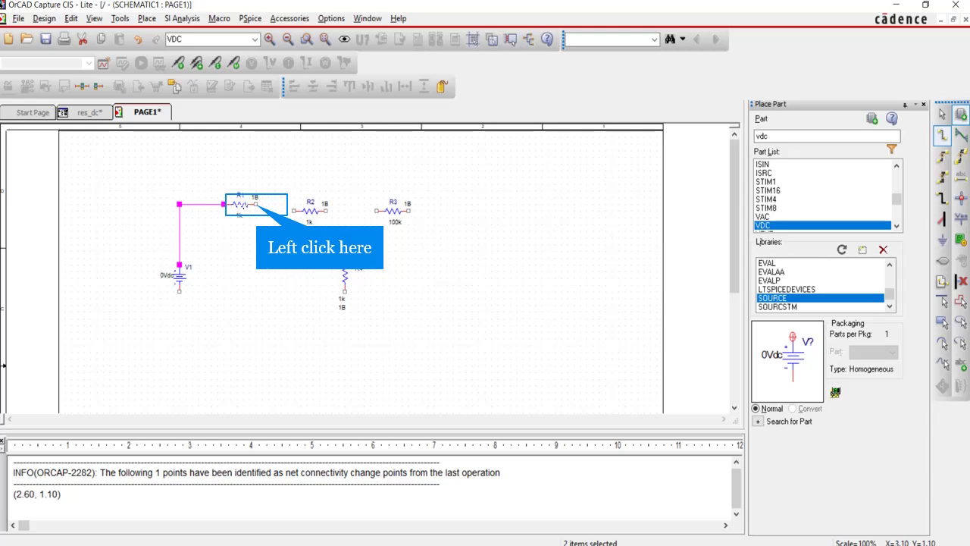
pyautogui.click(255, 204)
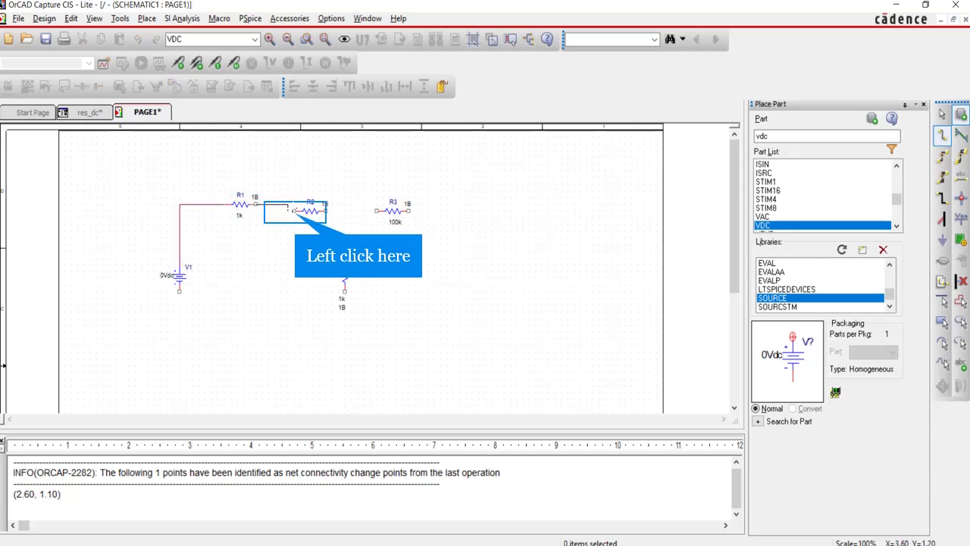
pyautogui.click(294, 210)
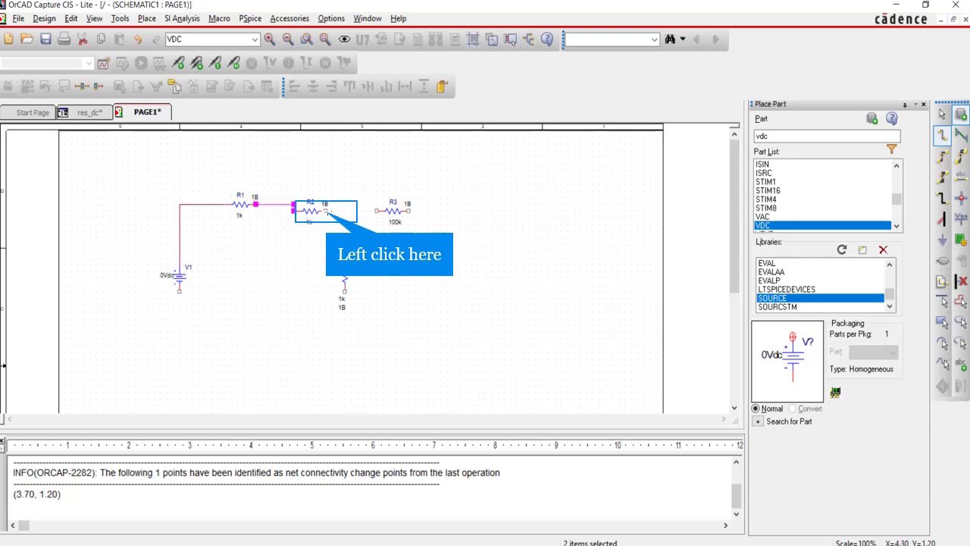
pyautogui.click(327, 210)
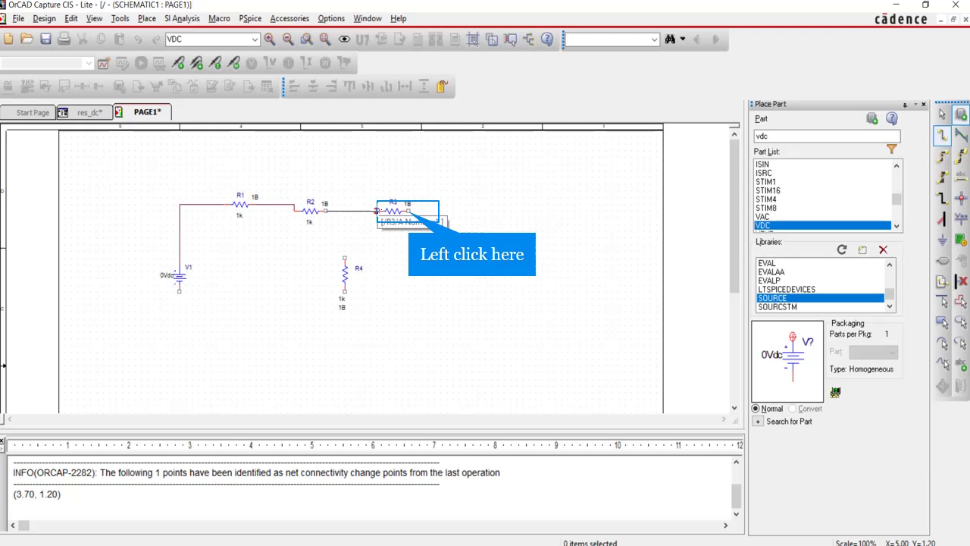
pyautogui.click(377, 210)
# - Wire the free end of R3 down and across to the lower end of R4
pyautogui.click(409, 212)
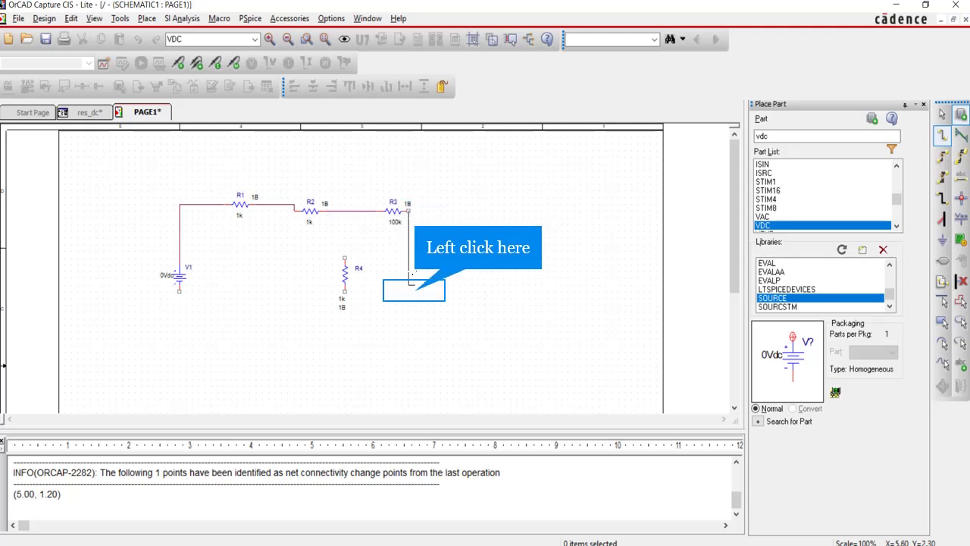
pyautogui.click(409, 291)
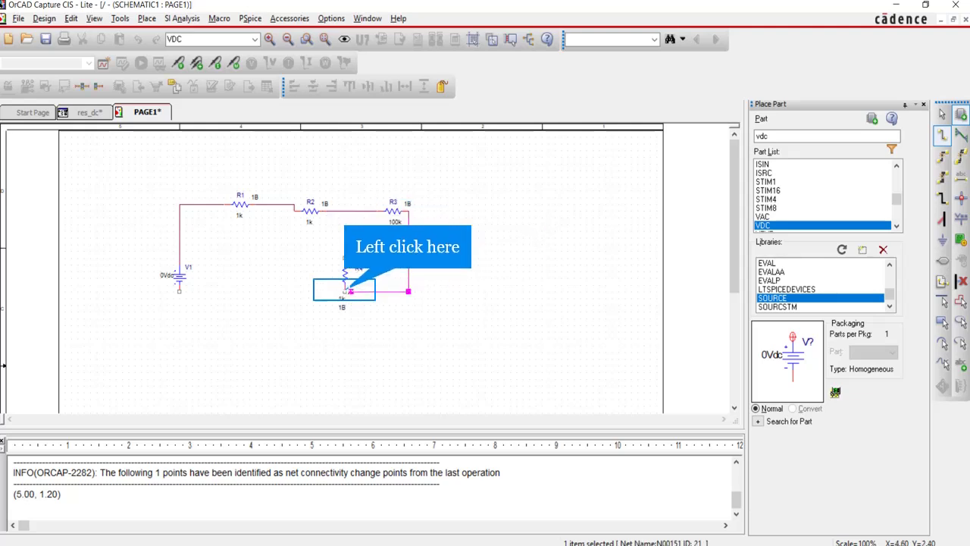
pyautogui.click(345, 291)
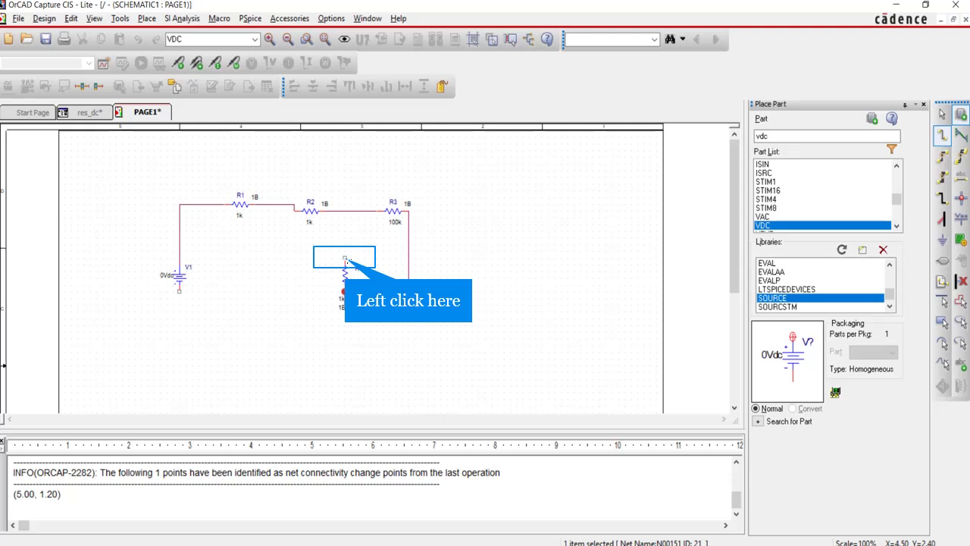
# - Wire the upper end of R4 to the R2–R3 connection and its lower end to V1's negative terminal
pyautogui.click(344, 259)
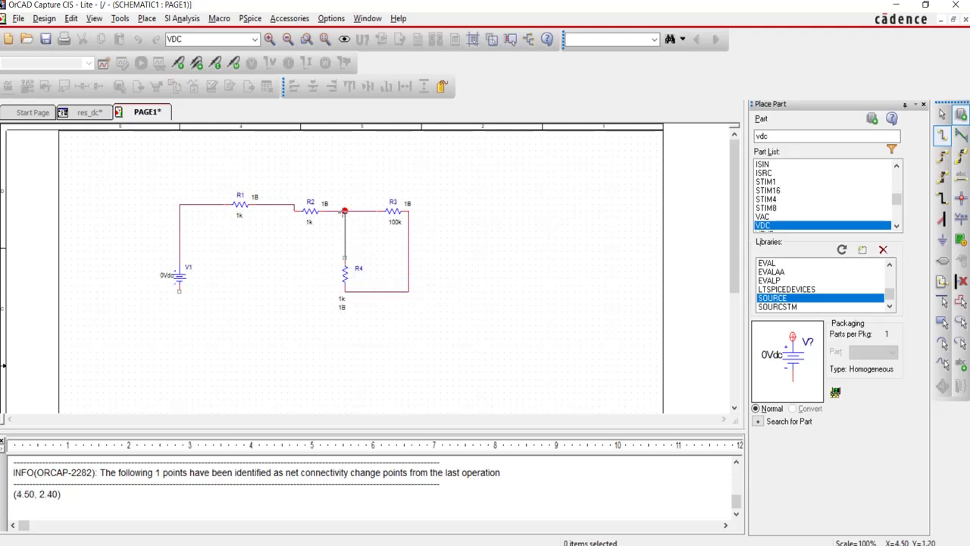
pyautogui.click(345, 212)
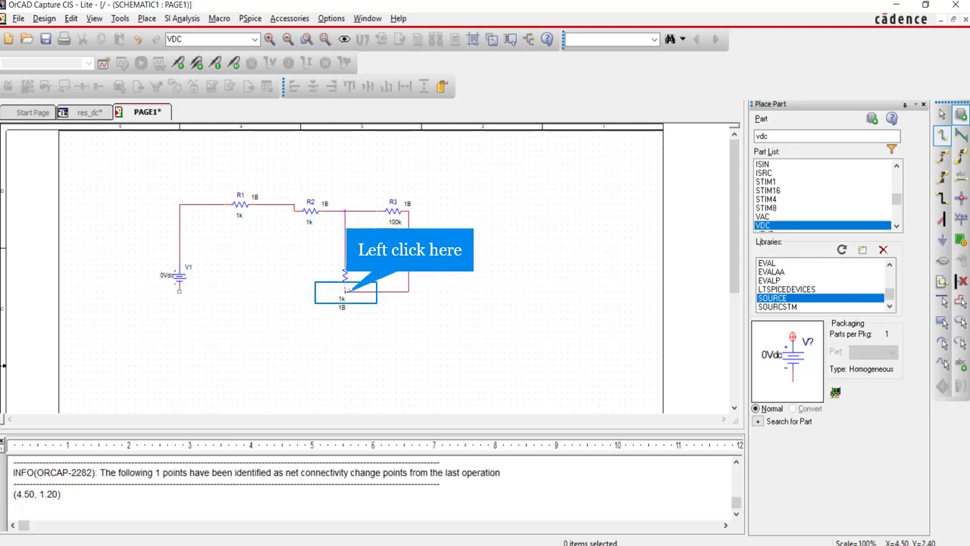
pyautogui.click(346, 291)
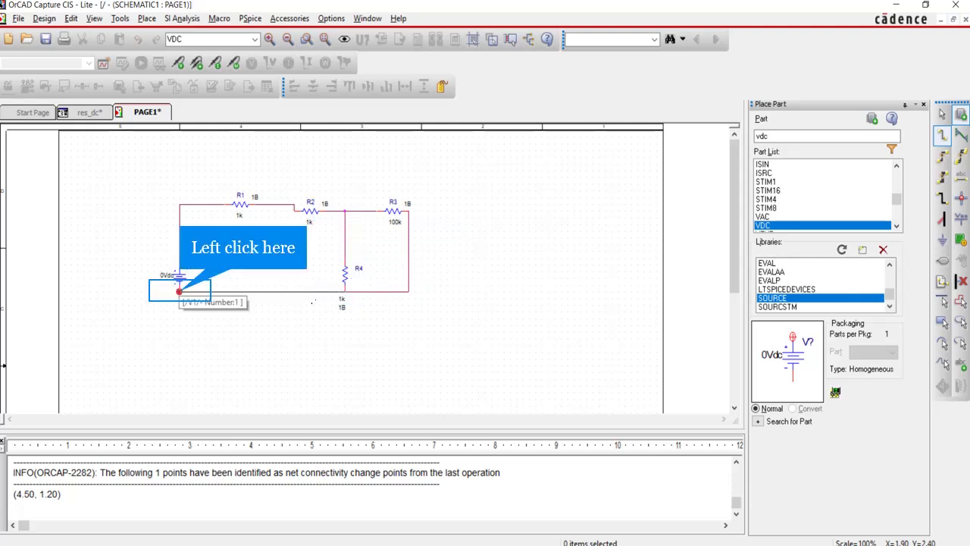
pyautogui.click(179, 292)
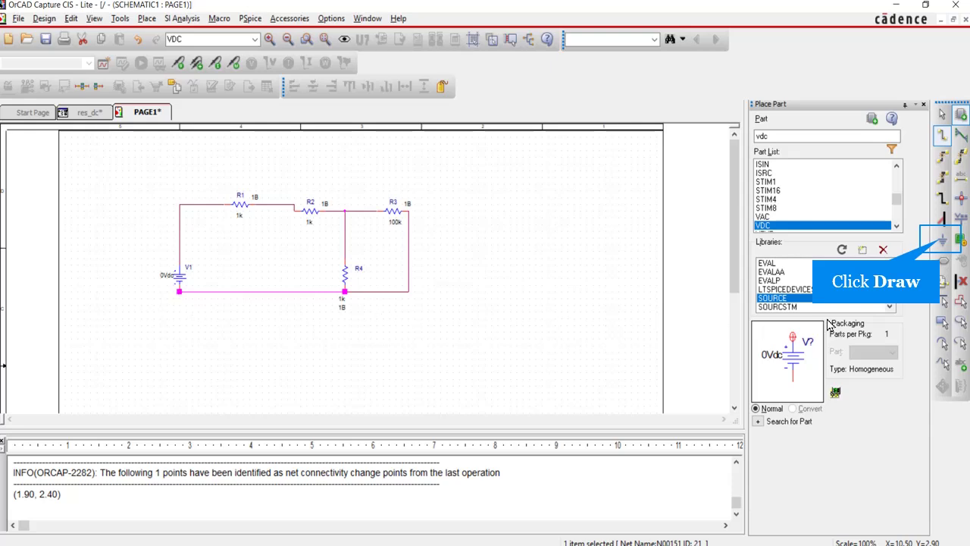
# - Place a 0/CAPSYM ground symbol below the lower wire between V1 and R4
pyautogui.click(943, 241)
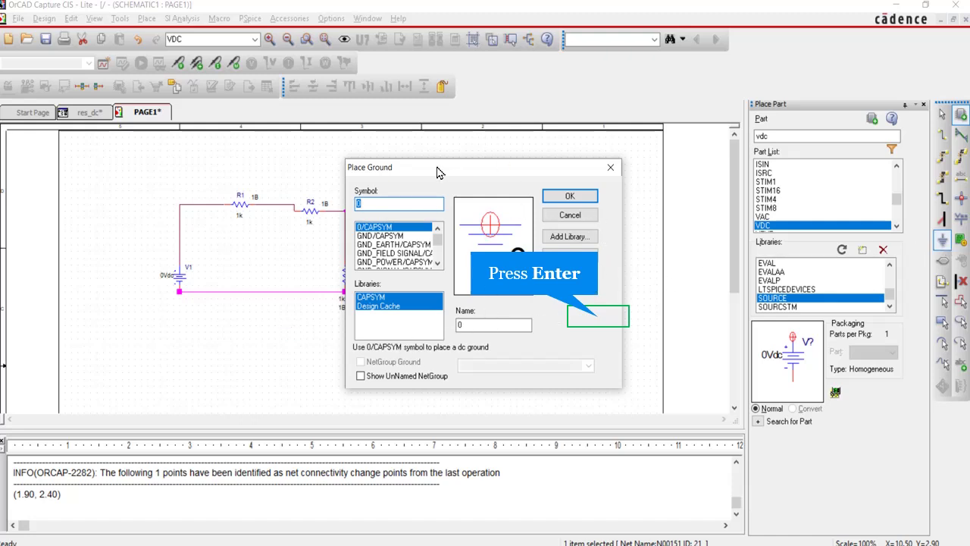
pyautogui.press('Return')
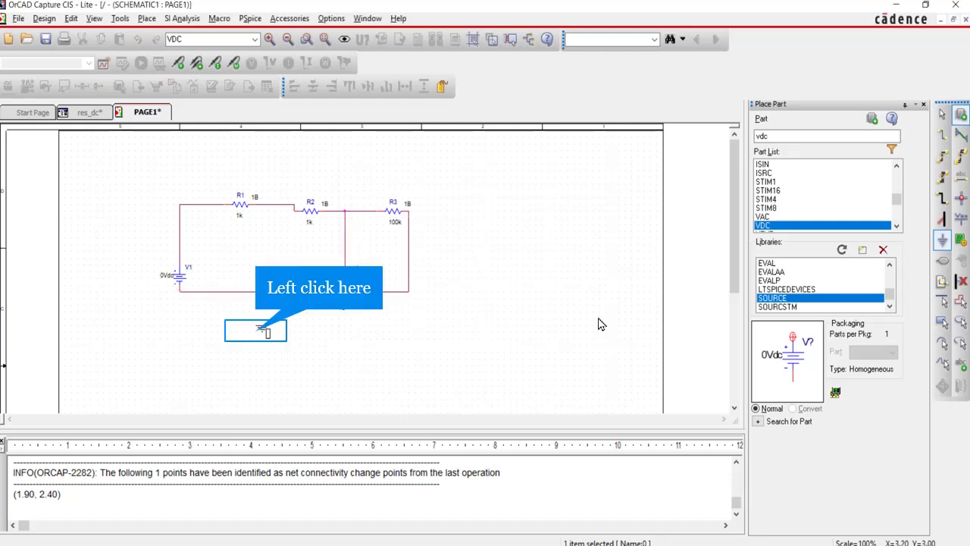
pyautogui.click(257, 334)
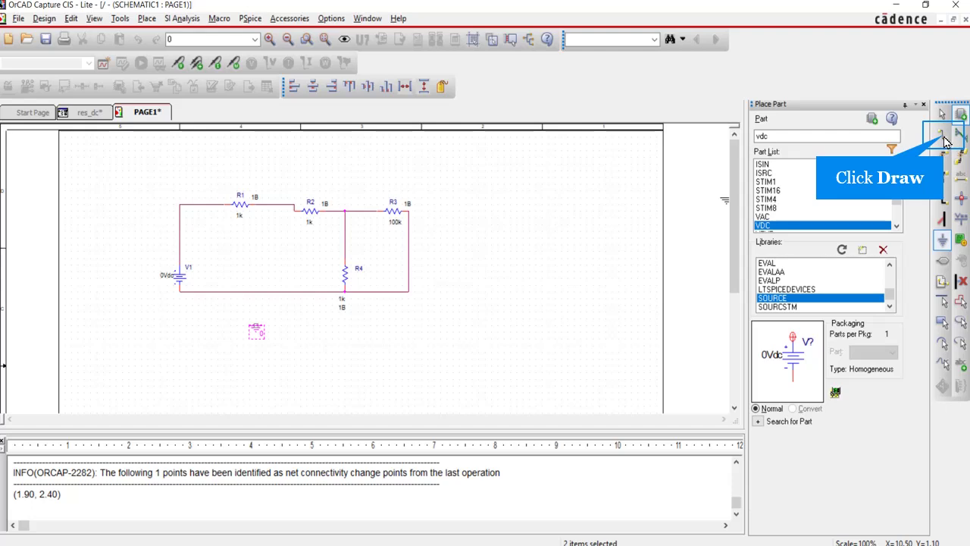
# - Wire the ground symbol up to the lower wire between V1 and R4, and end wiring
pyautogui.click(943, 139)
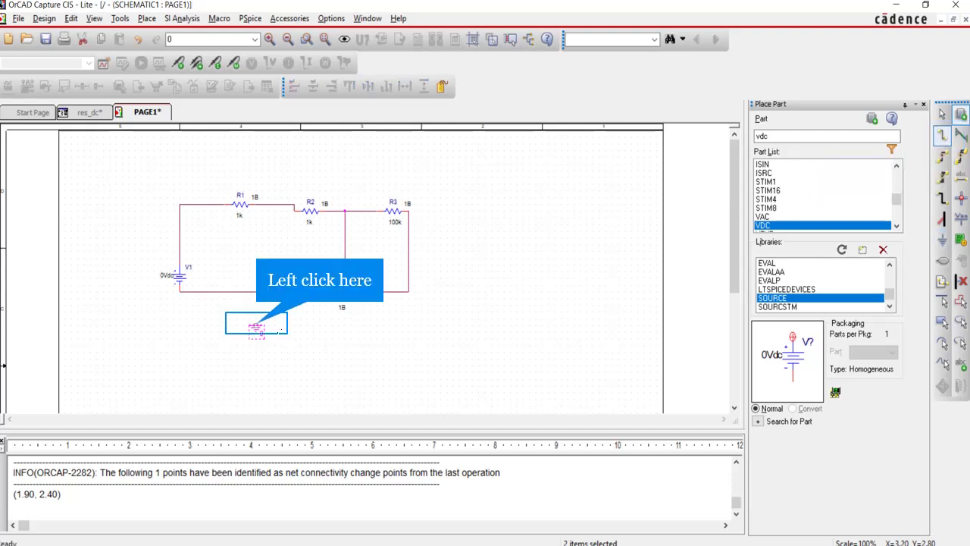
pyautogui.click(256, 321)
pyautogui.click(256, 291)
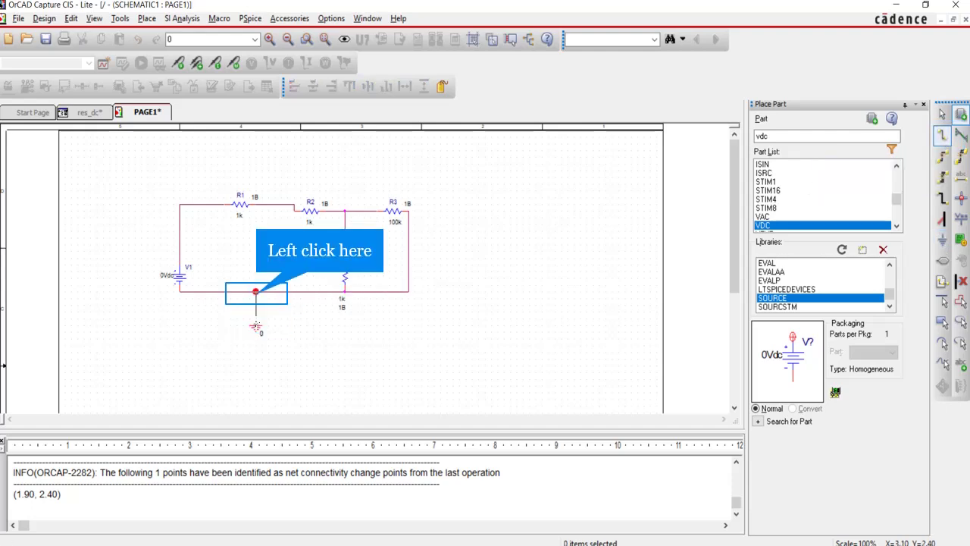
pyautogui.click(256, 291)
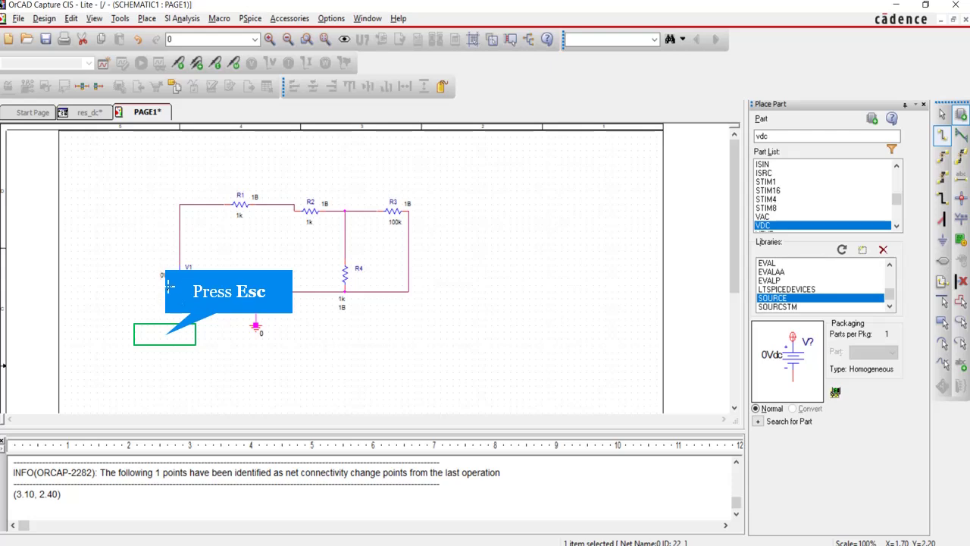
pyautogui.press('Escape')
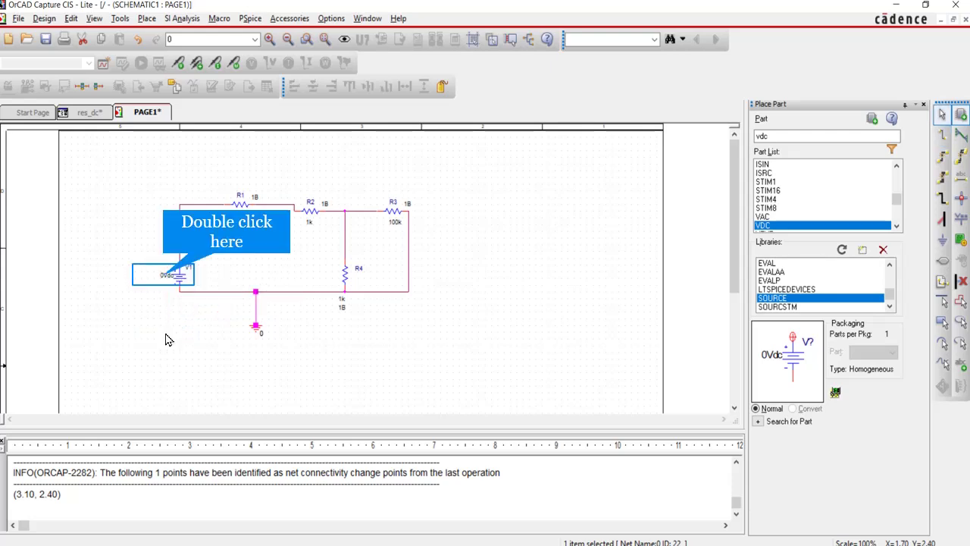
# - Set the DC value of voltage source V1 to 10Vdc
pyautogui.doubleClick(164, 278)
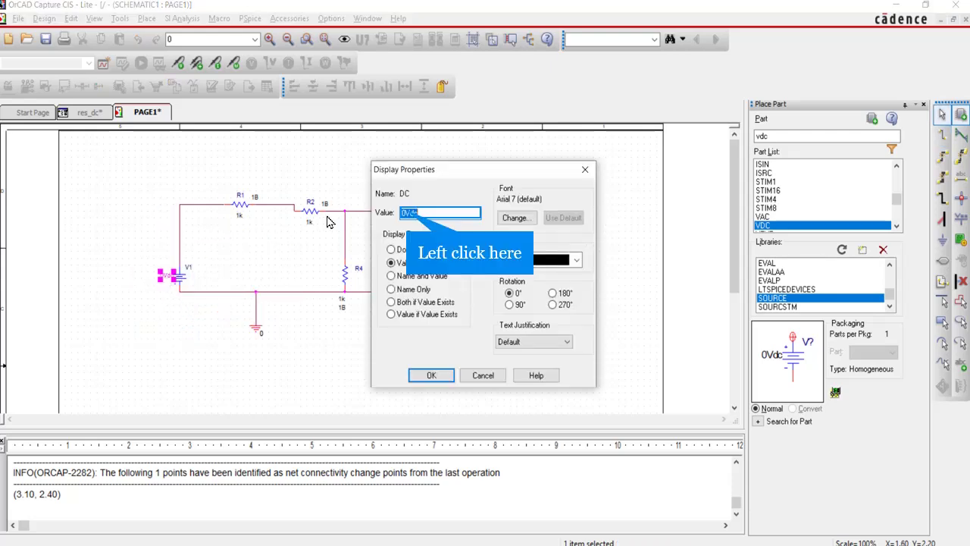
pyautogui.click(405, 213)
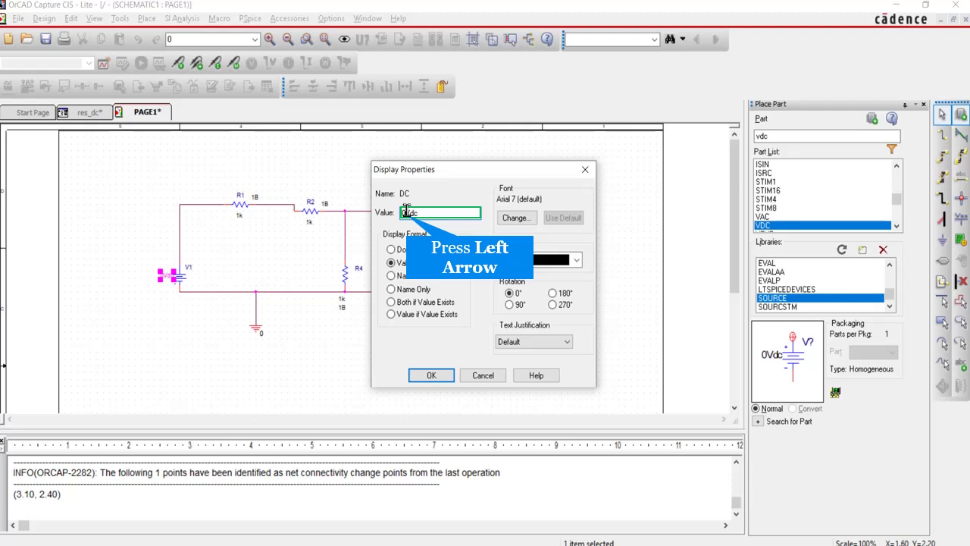
pyautogui.press('Left')
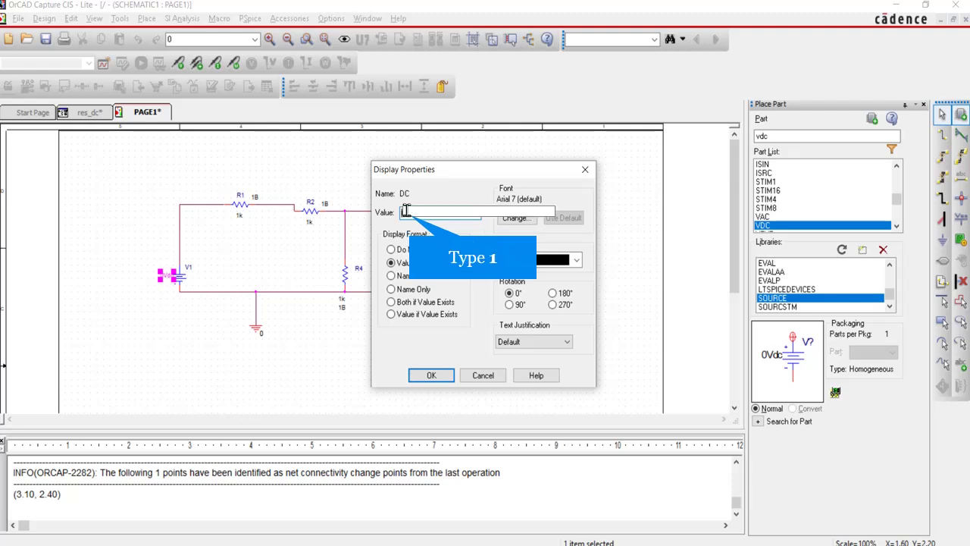
pyautogui.write('1')
pyautogui.press('Return')
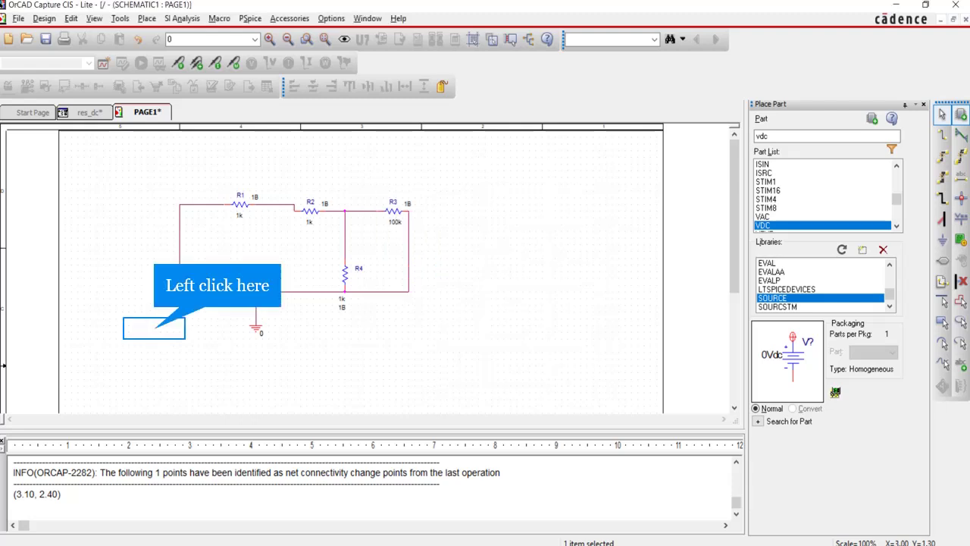
pyautogui.click(154, 324)
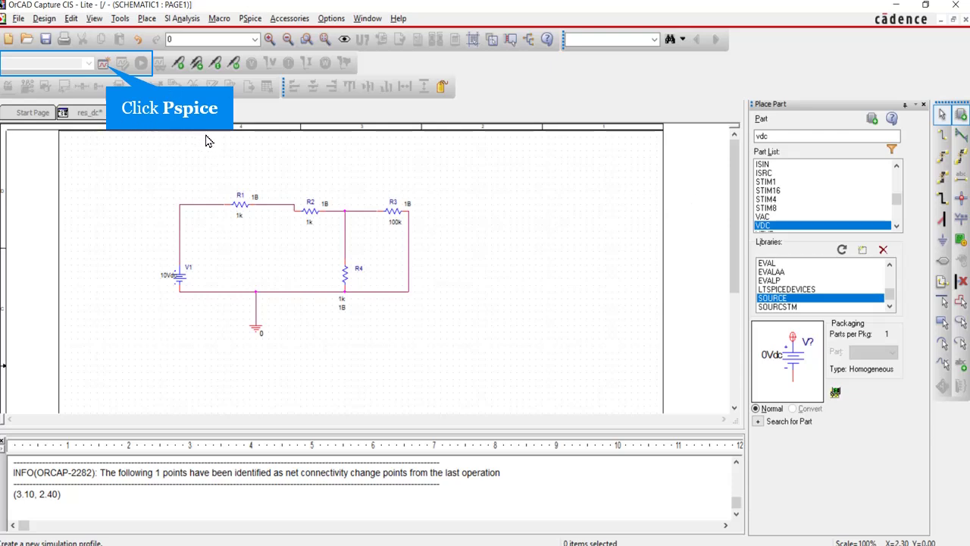
# - Create a new PSpice simulation profile named "dc bise"
pyautogui.click(103, 64)
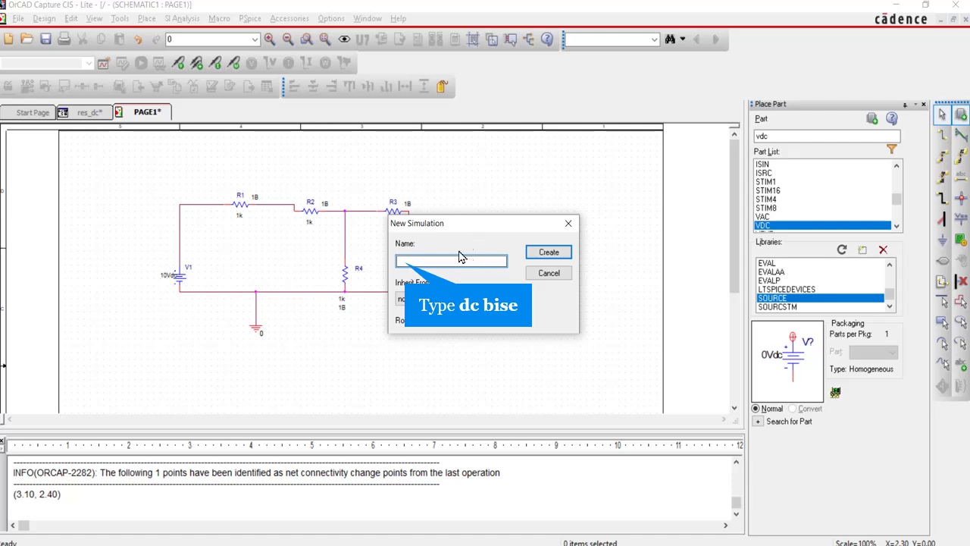
pyautogui.write('d')
pyautogui.write('se')
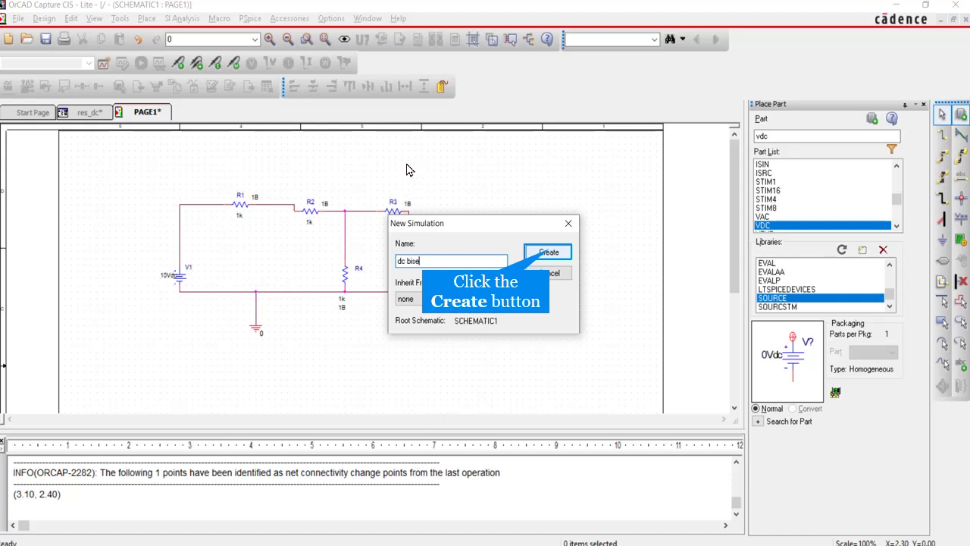
pyautogui.press('Return')
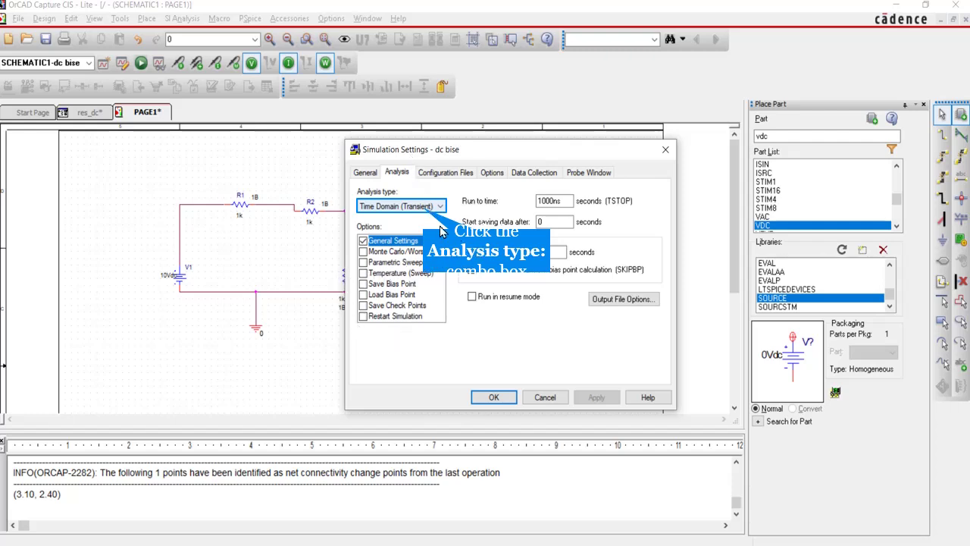
# - Set the simulation profile's analysis type to Bias Point and apply the settings
pyautogui.click(423, 209)
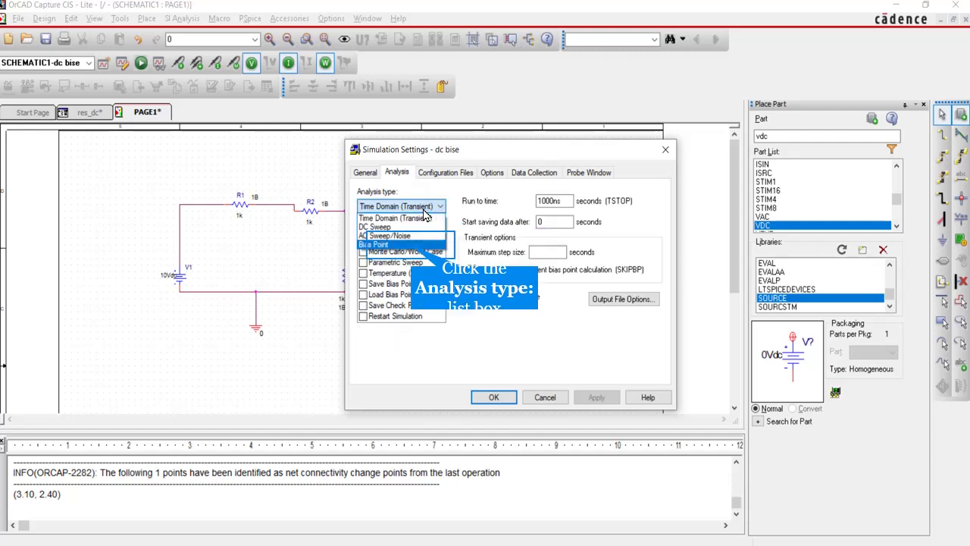
pyautogui.click(415, 245)
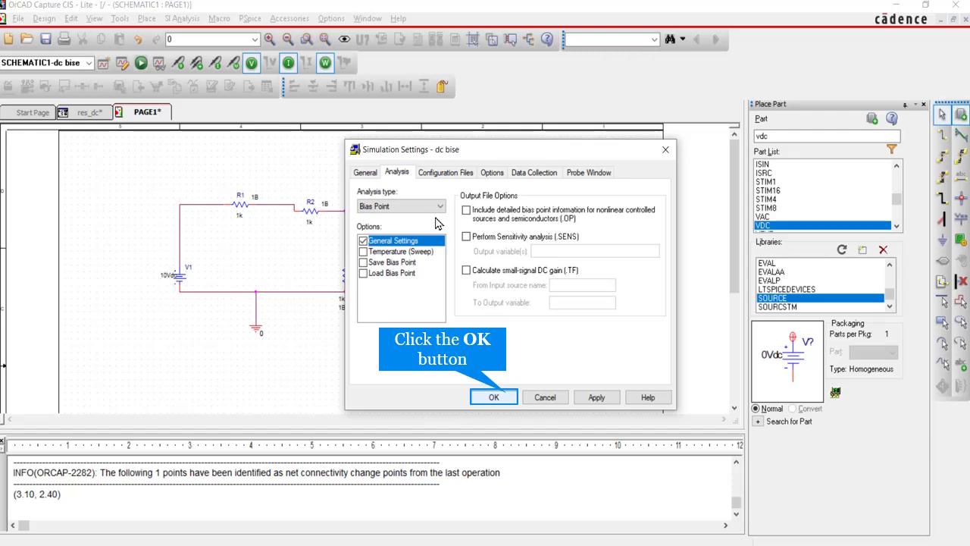
pyautogui.click(493, 397)
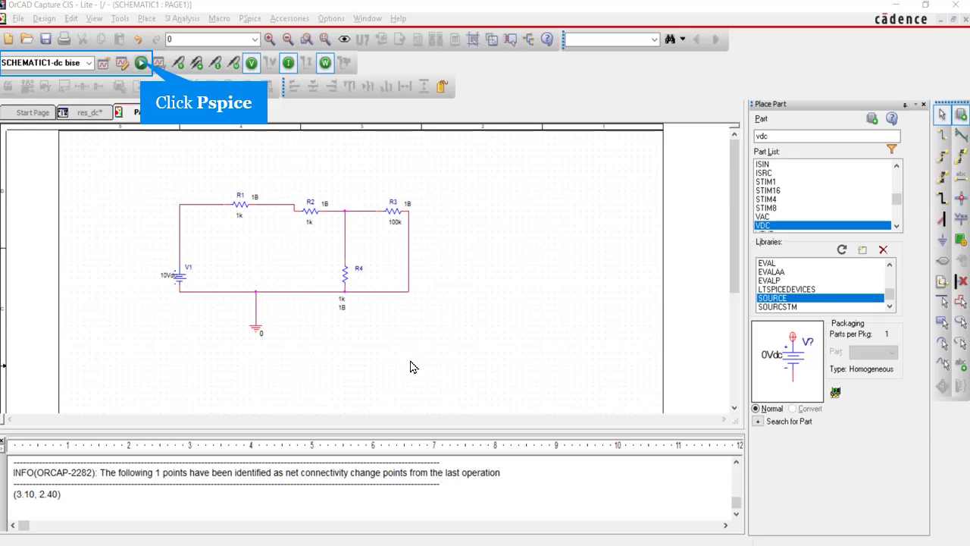
# - Run the PSpice simulation and hide the bias power and voltage labels on the schematic
pyautogui.click(141, 63)
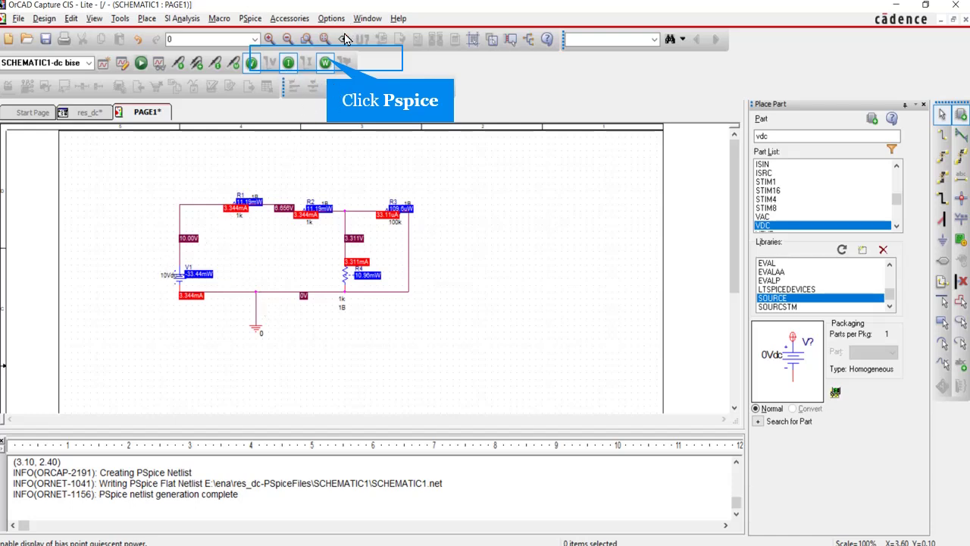
pyautogui.click(326, 63)
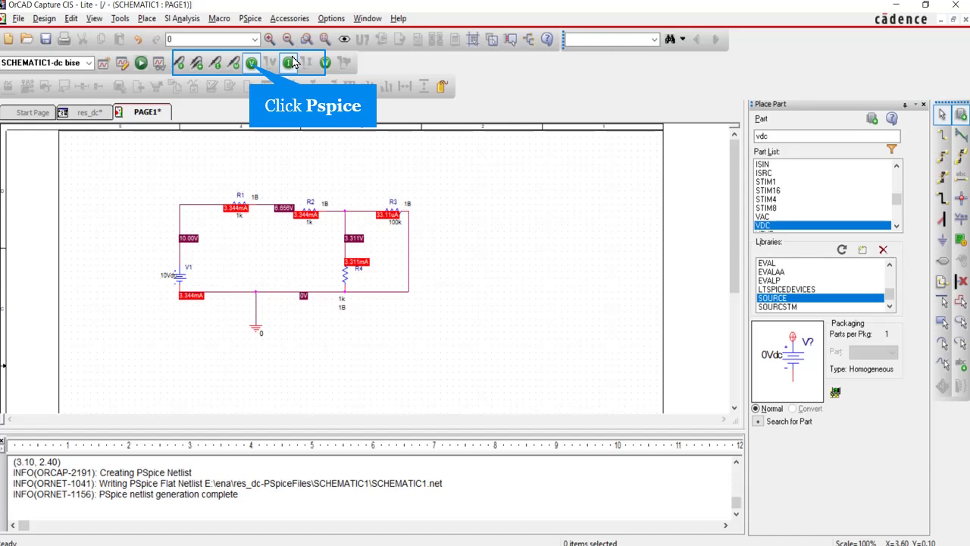
pyautogui.click(254, 66)
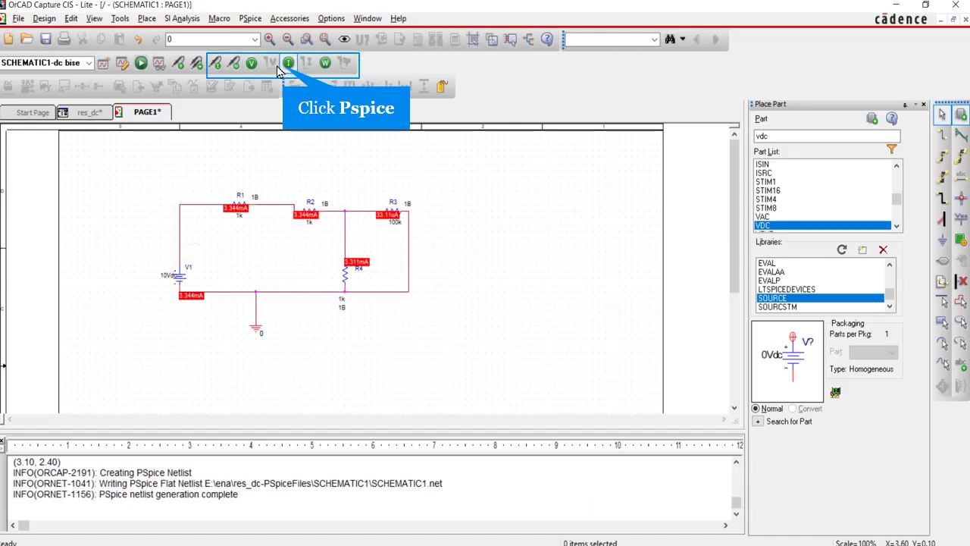
# - Hide the bias currents, then display the bias point voltages, currents and power together on the schematic
pyautogui.click(286, 67)
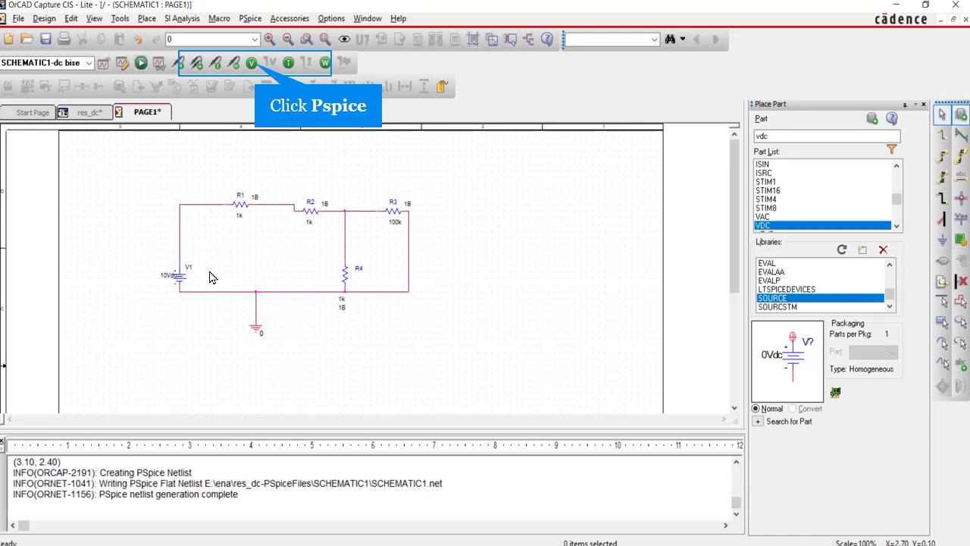
pyautogui.click(254, 66)
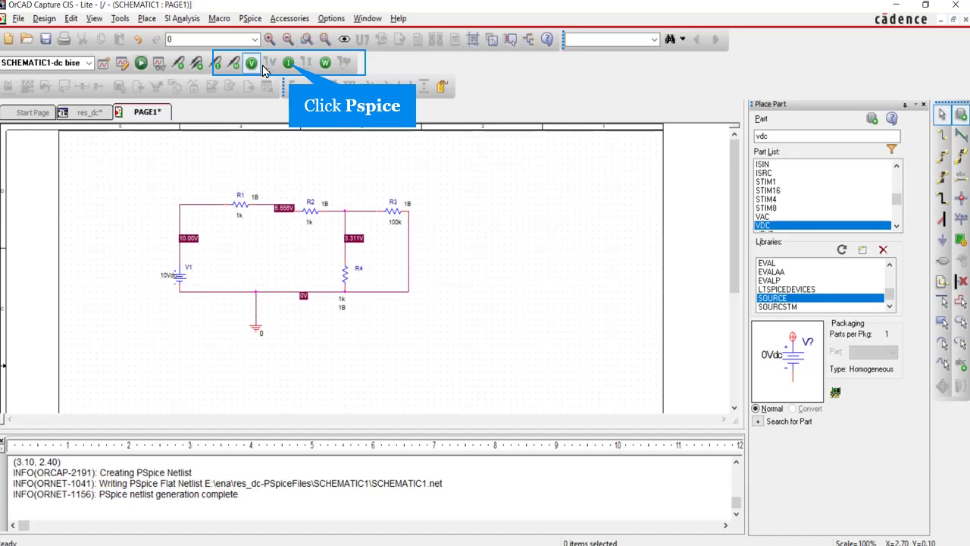
pyautogui.click(289, 64)
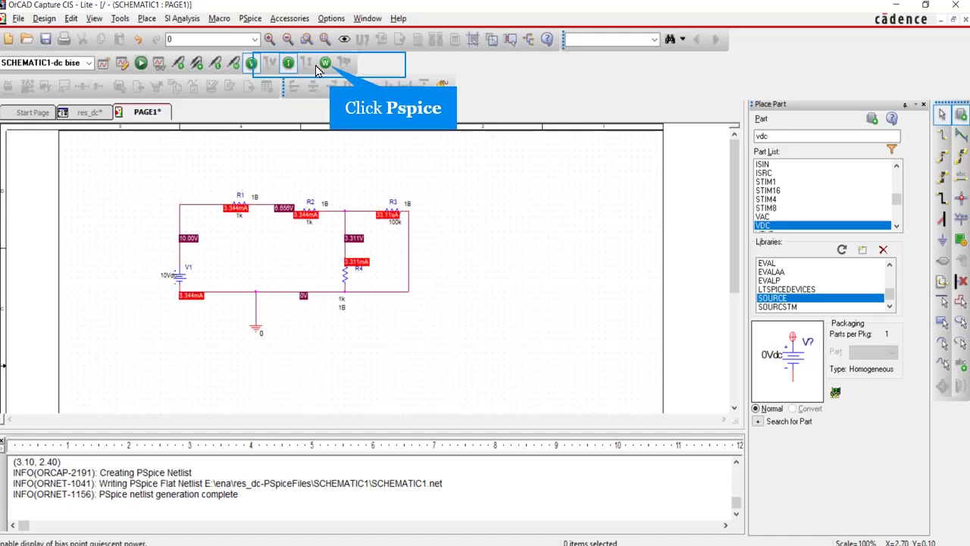
pyautogui.click(326, 63)
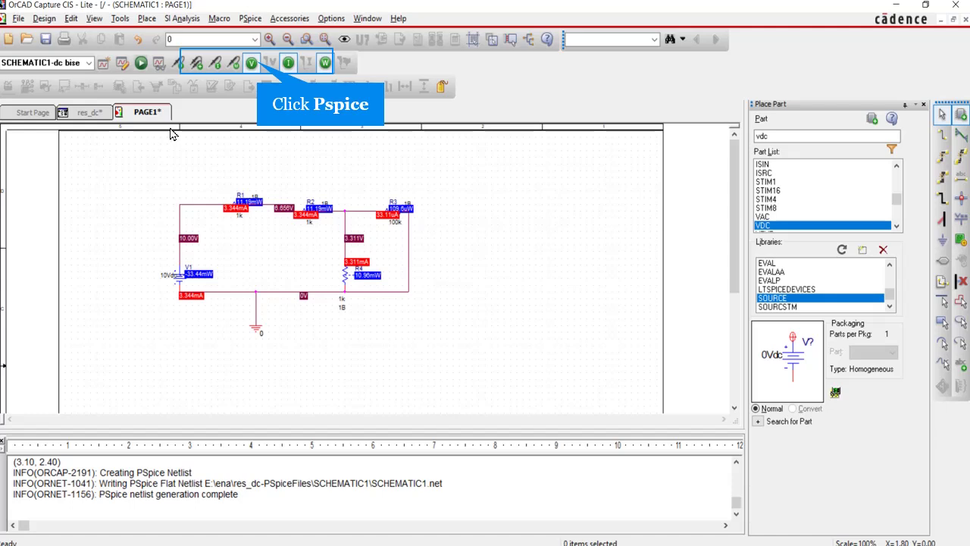
# - Hide all bias point voltage, power and current labels on the schematic
pyautogui.click(256, 64)
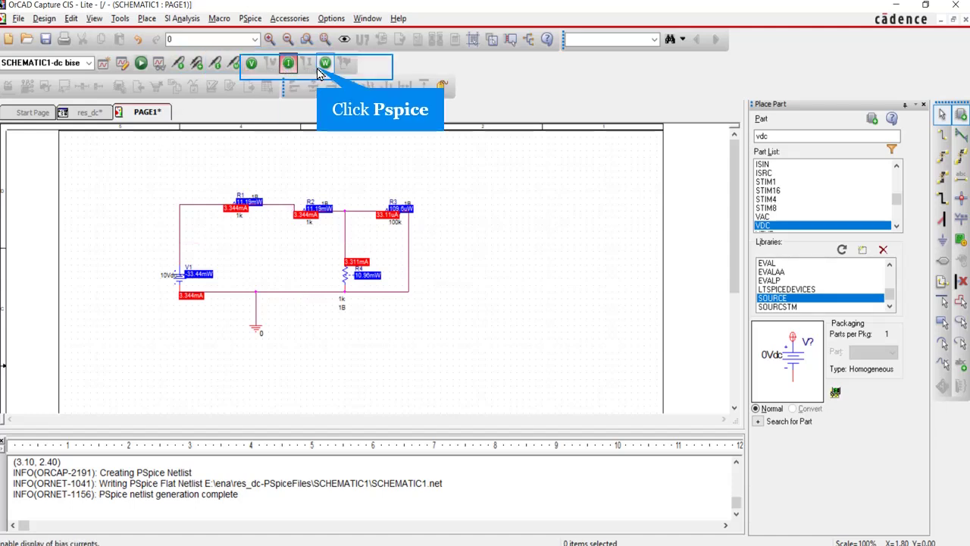
pyautogui.click(324, 64)
pyautogui.click(288, 63)
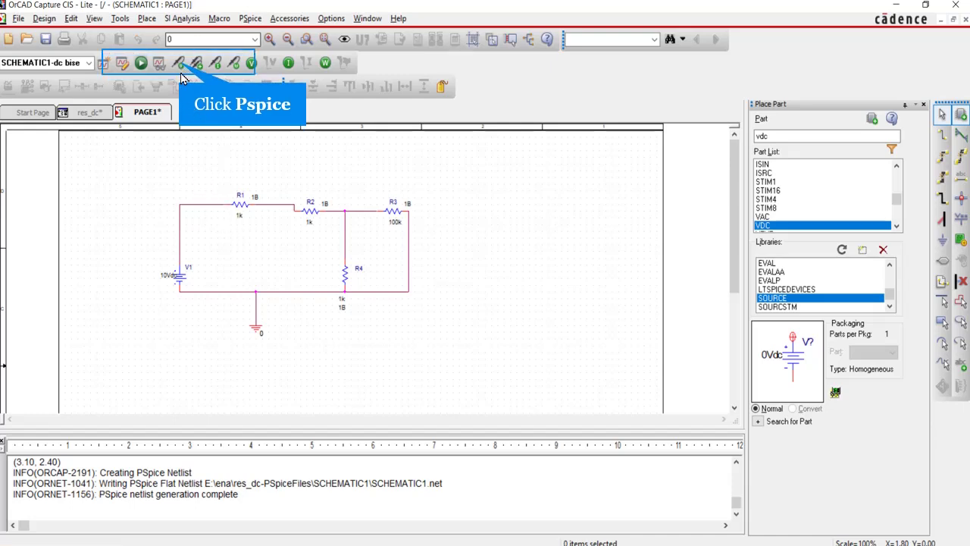
# - Place voltage markers on the wire between R1 and R2 and on the wire between R2 and R3
pyautogui.click(279, 210)
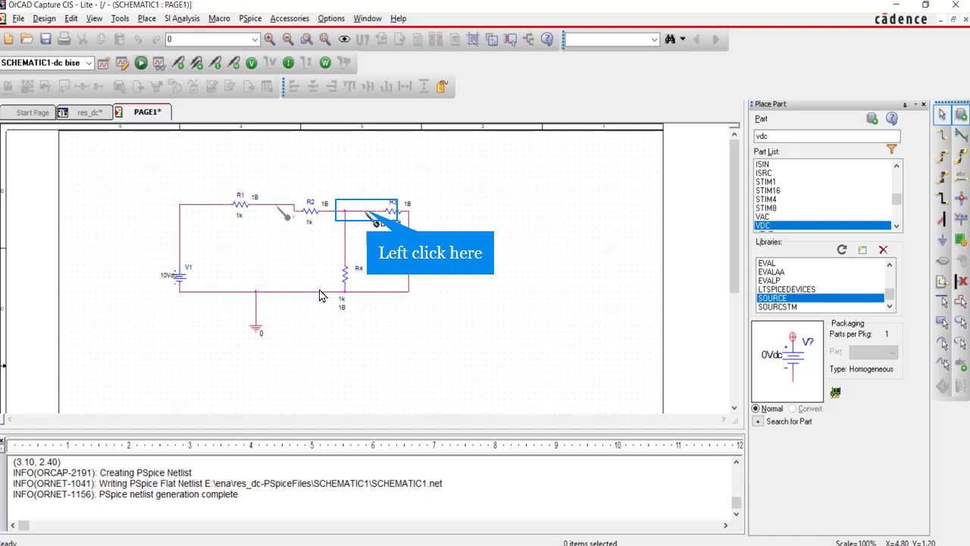
pyautogui.click(369, 218)
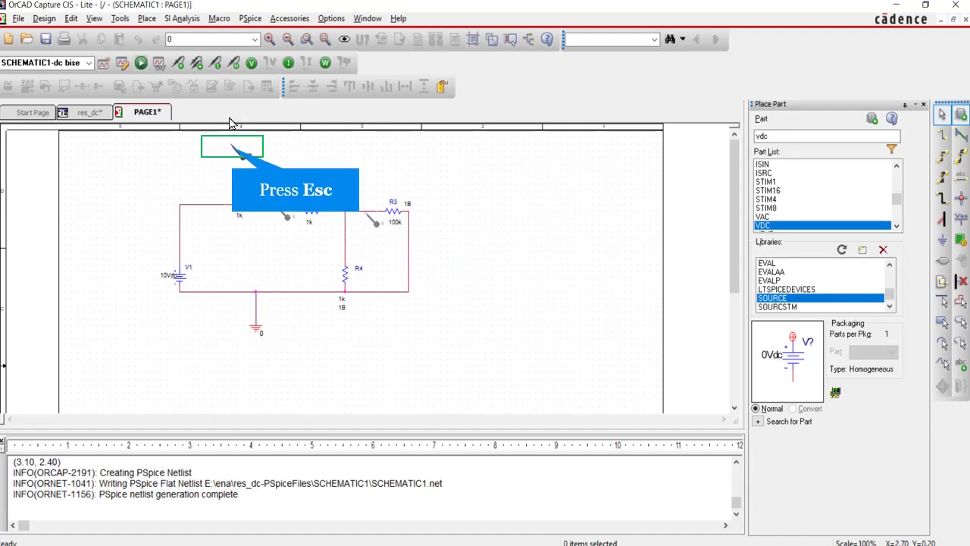
pyautogui.press('Escape')
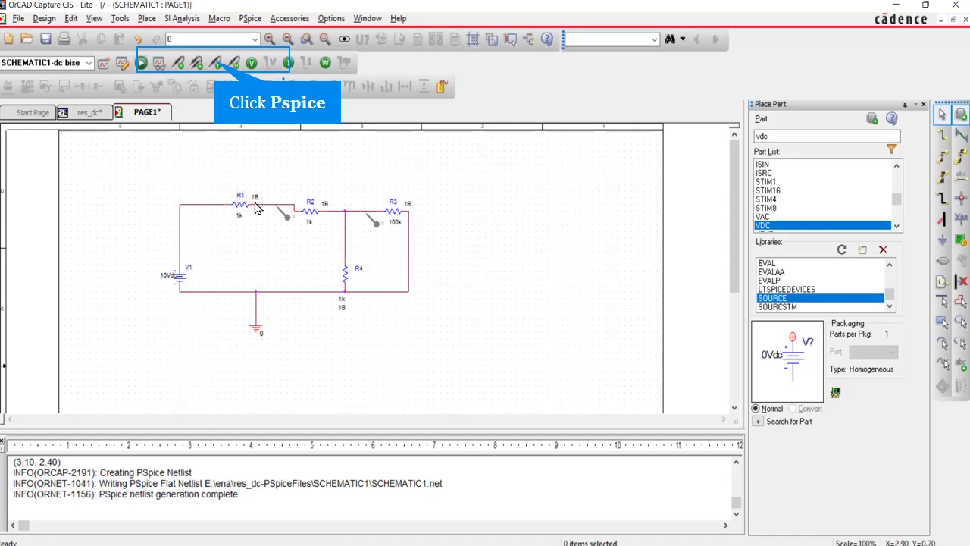
# - Try to place current markers on the wire leading to R1 and at the junction between R2 and R3
pyautogui.click(218, 68)
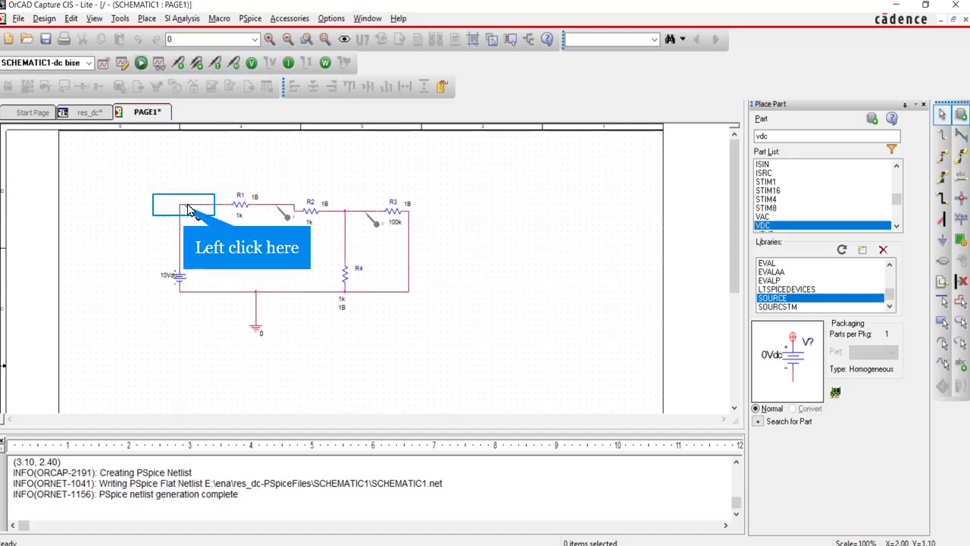
pyautogui.click(185, 210)
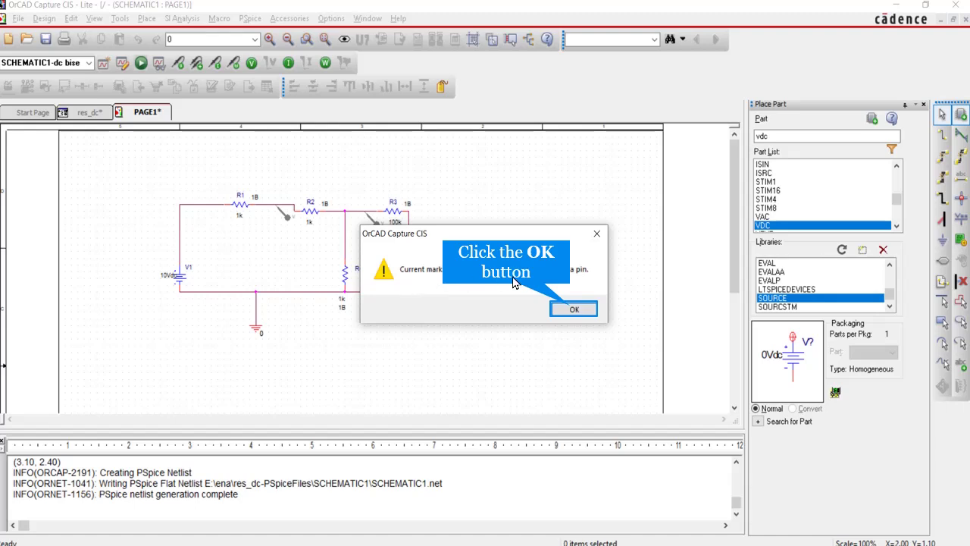
pyautogui.click(573, 308)
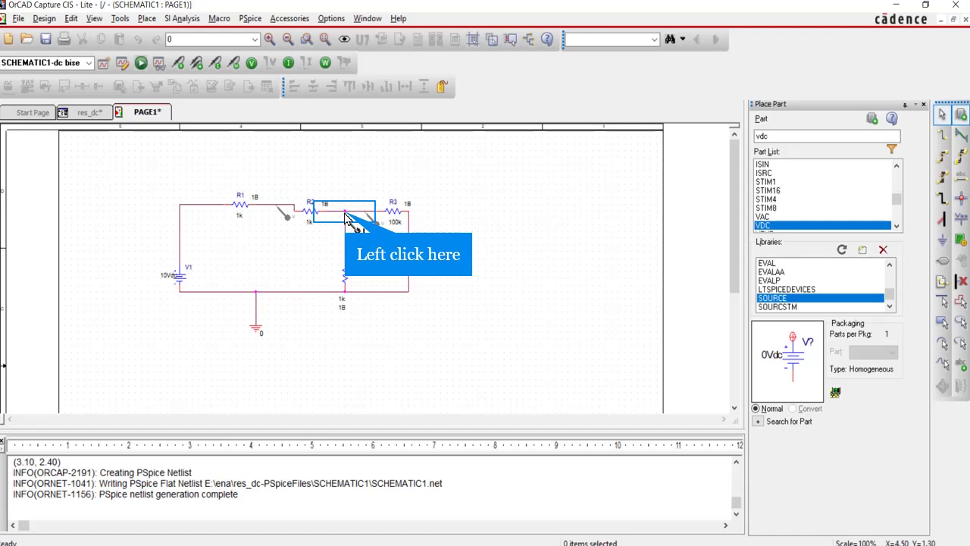
pyautogui.click(346, 218)
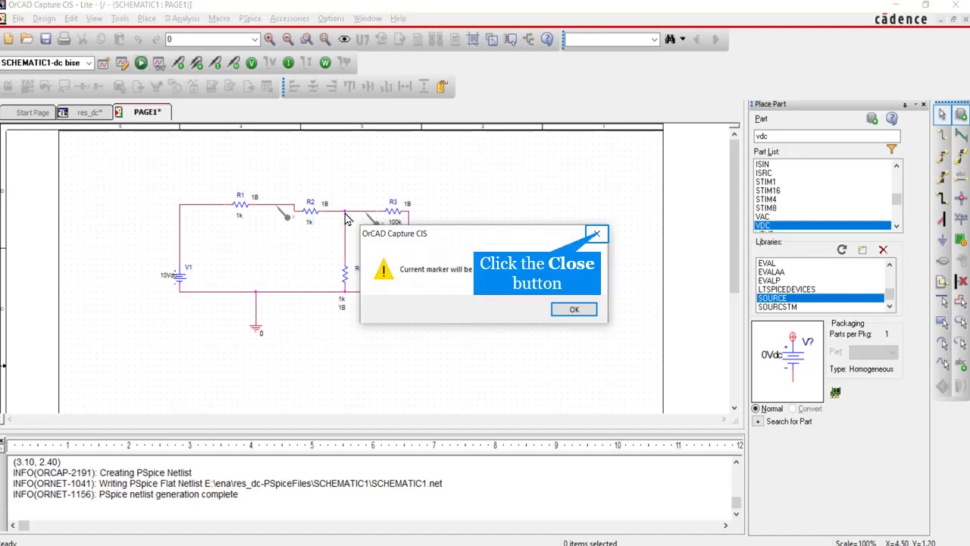
pyautogui.click(599, 232)
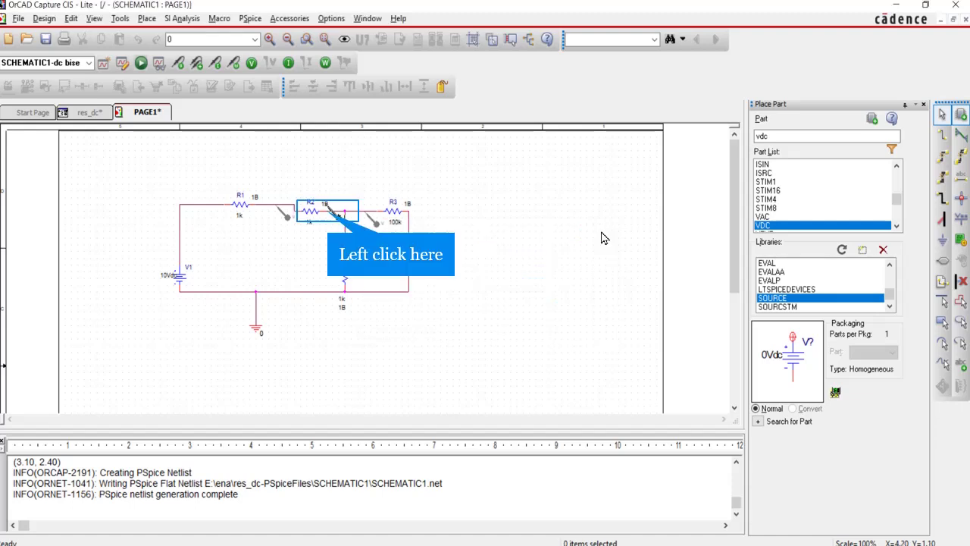
# - Place current markers on R2's pin facing R3 and on both pins of voltage source V1
pyautogui.click(330, 218)
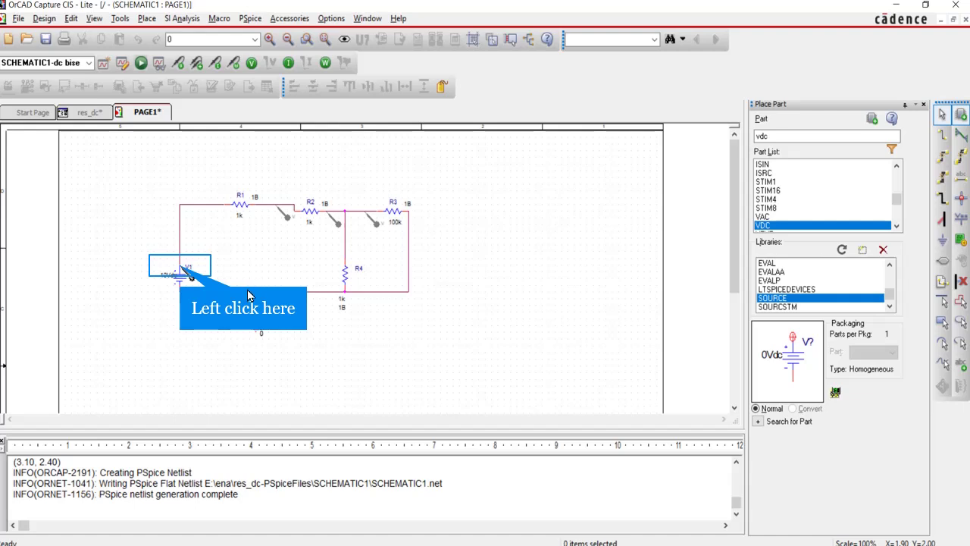
pyautogui.click(182, 273)
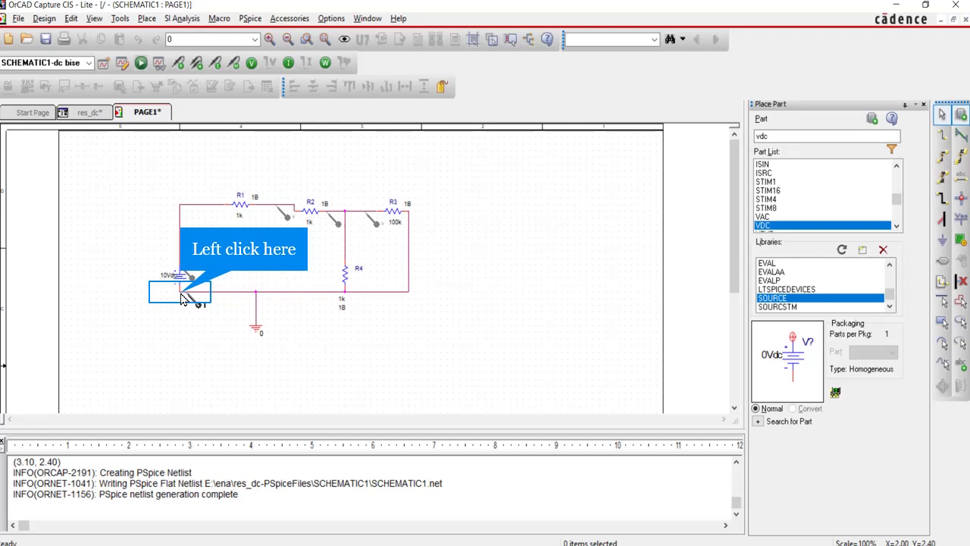
pyautogui.click(182, 298)
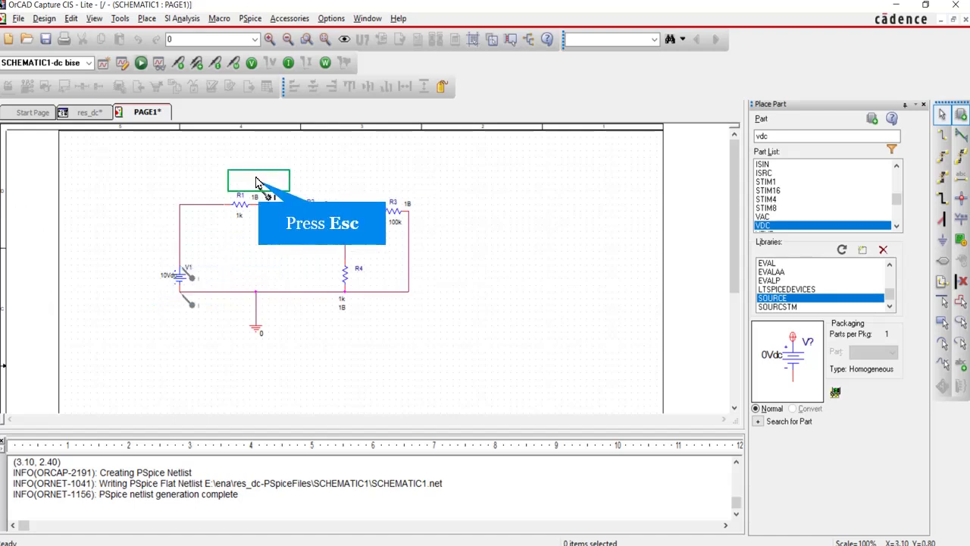
pyautogui.press('Escape')
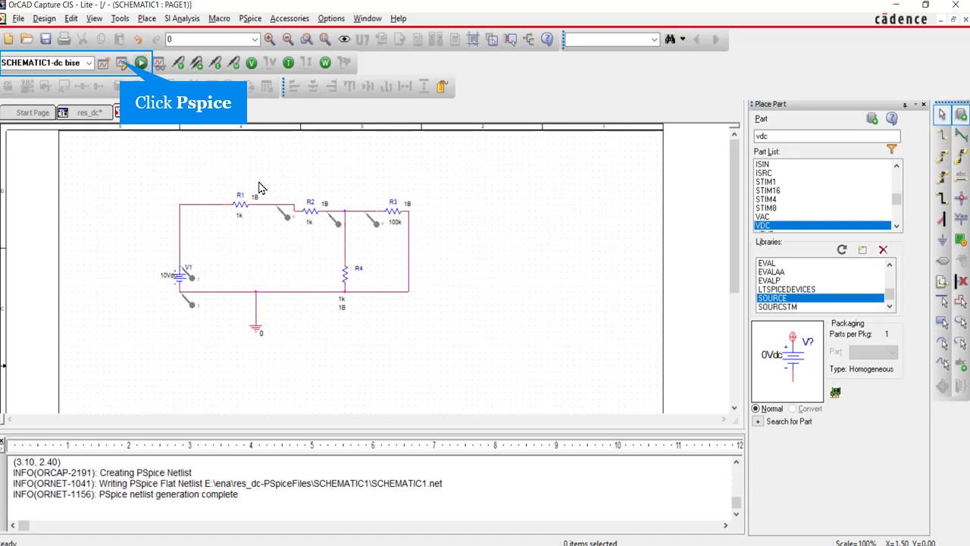
# - Change the "dc bise" simulation profile's analysis type to Time Domain (Transient)
pyautogui.click(121, 64)
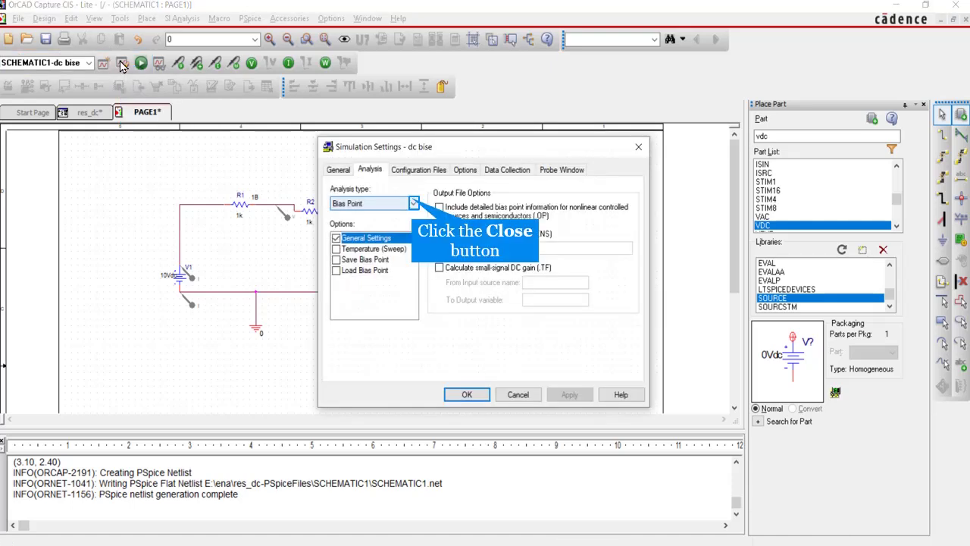
pyautogui.click(413, 204)
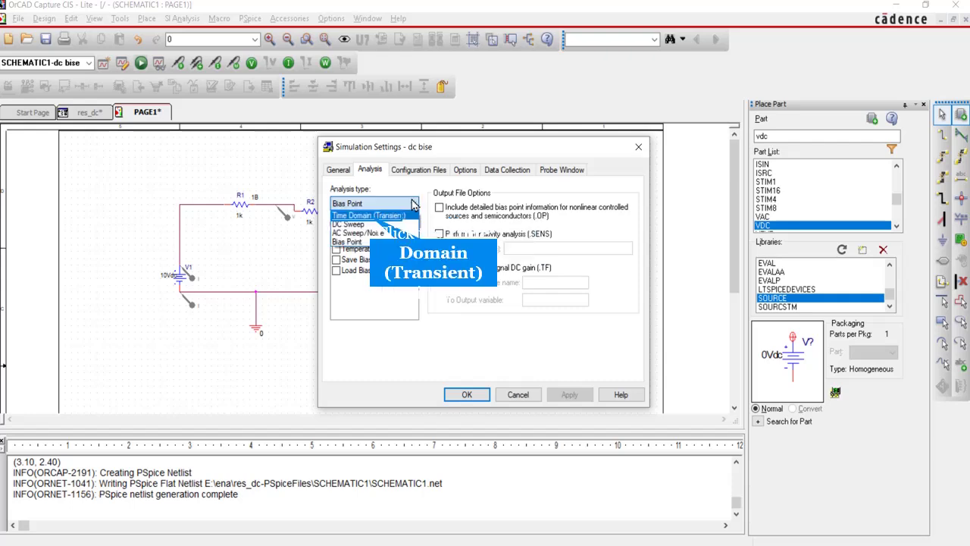
pyautogui.click(369, 216)
pyautogui.click(460, 396)
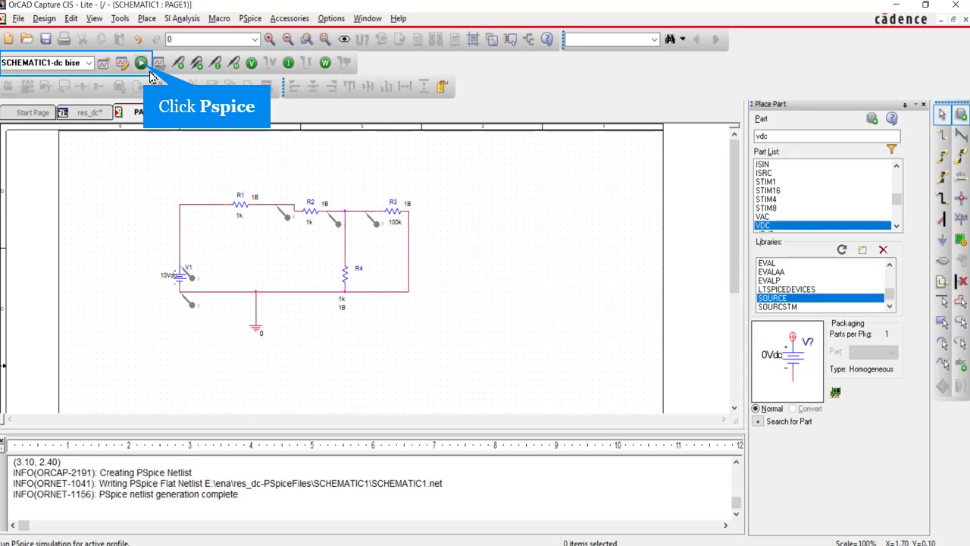
# - Run the PSpice simulation, switch to PSpice A/D and select the traces V(R1:B) and V(R4:B) in the plot legend
pyautogui.click(141, 64)
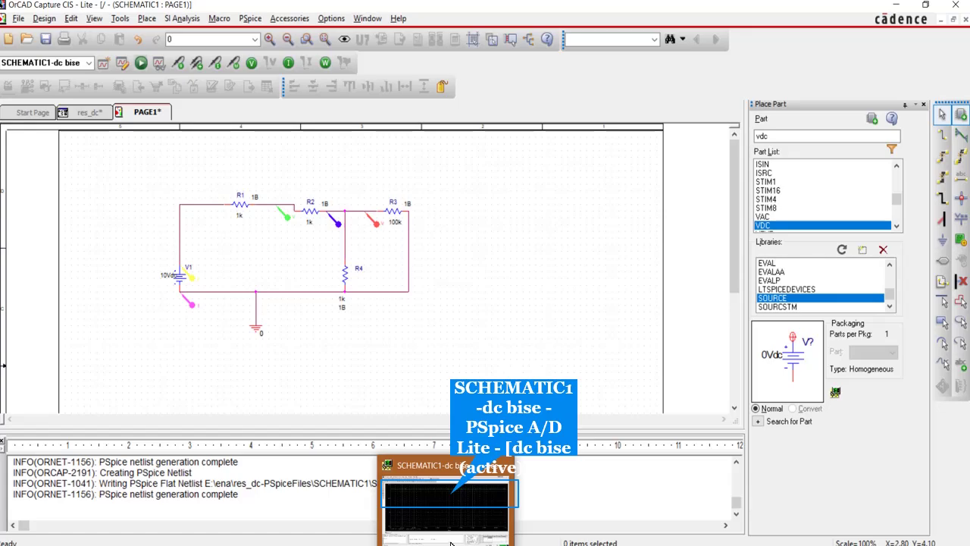
pyautogui.click(453, 506)
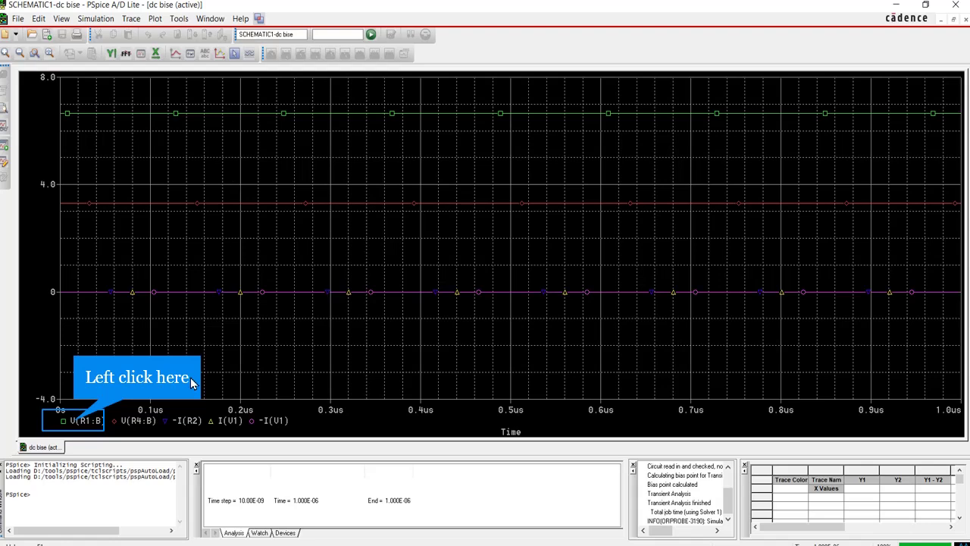
pyautogui.click(76, 423)
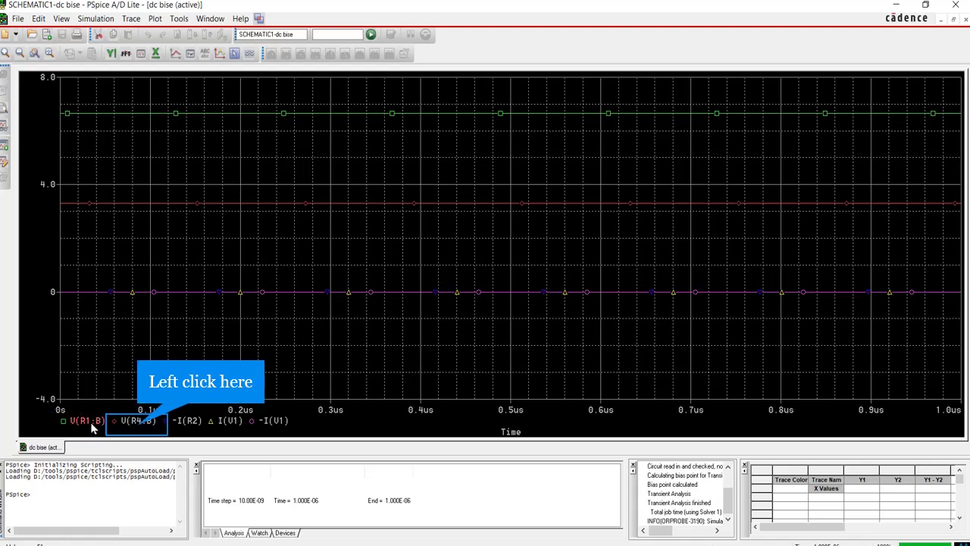
pyautogui.click(133, 421)
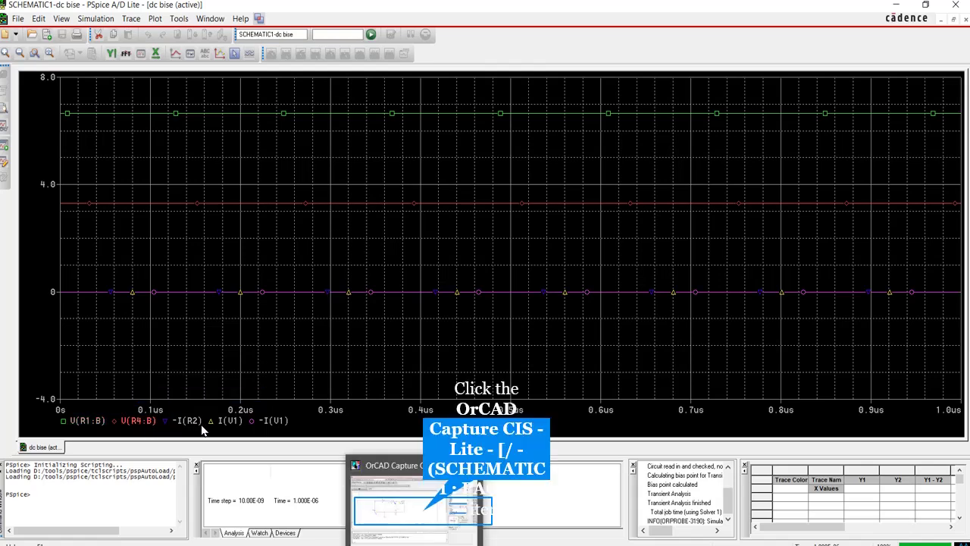